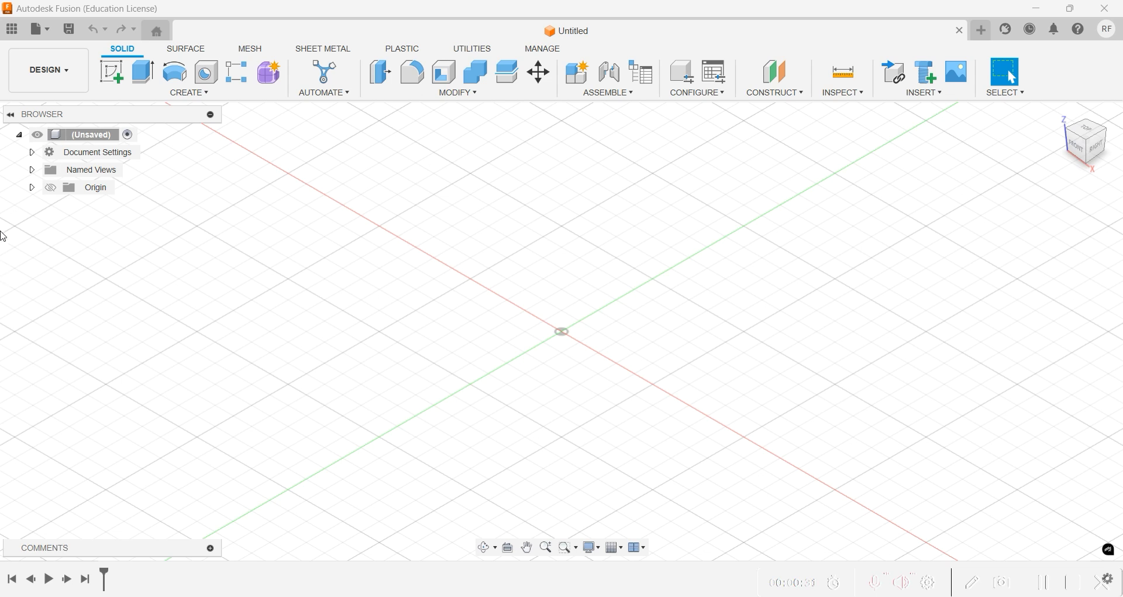
Step: Start a sketch on the horizontal XY plane and change the document units from millimeters to inches
left_click(112, 73)
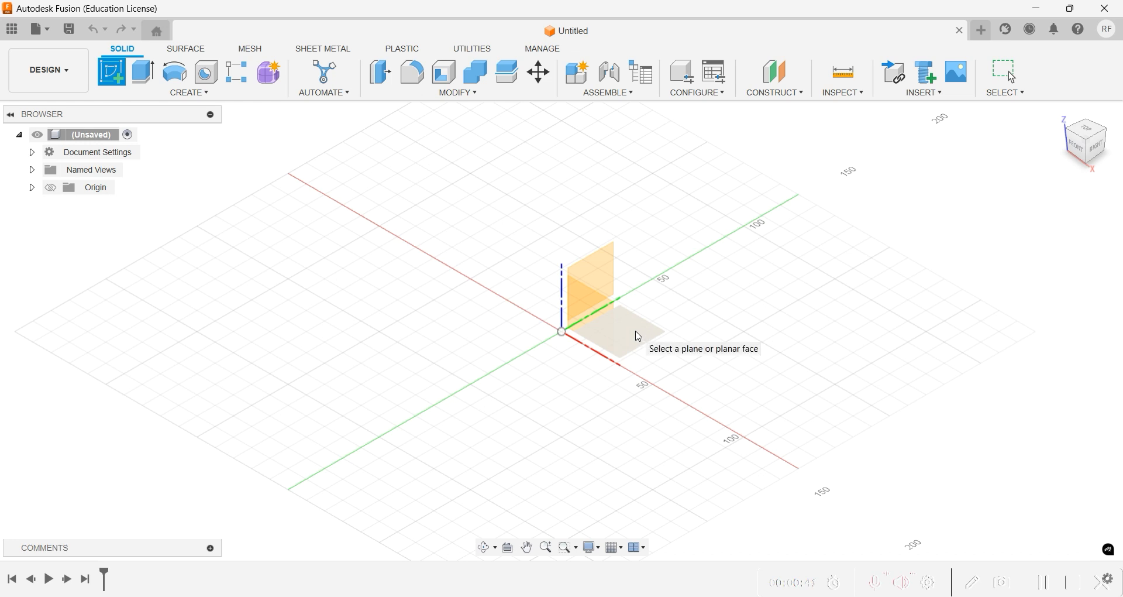
left_click(639, 337)
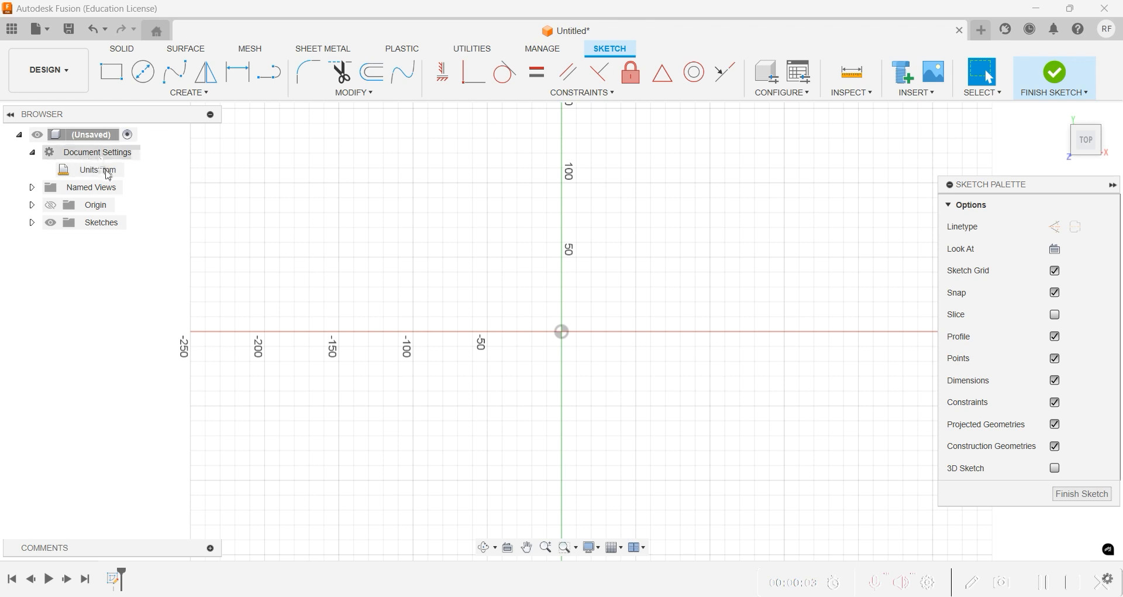
left_click(132, 174)
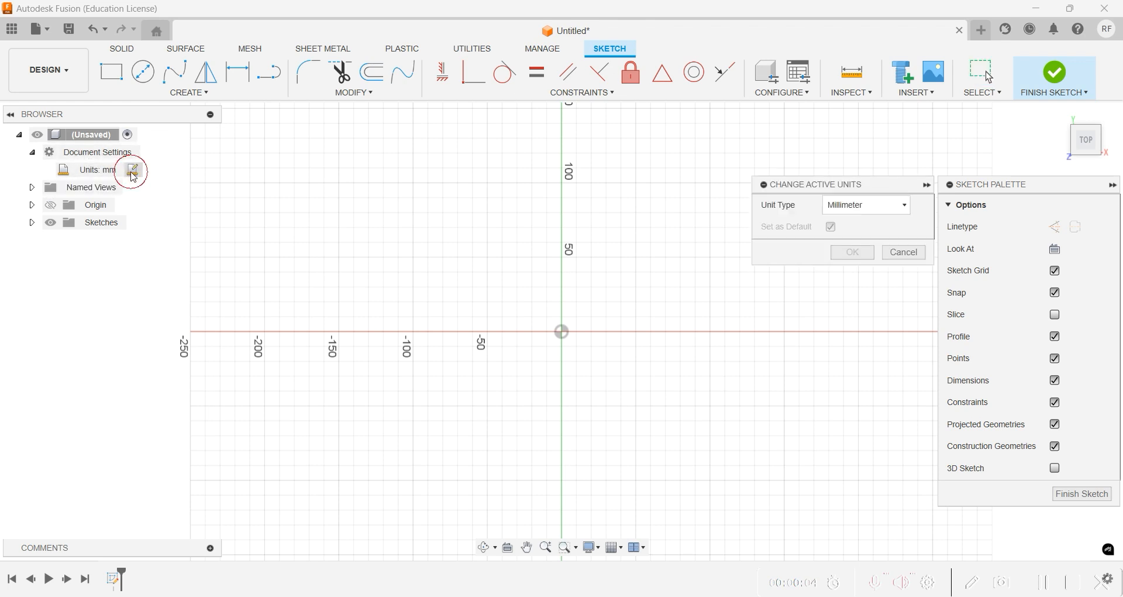
left_click(870, 206)
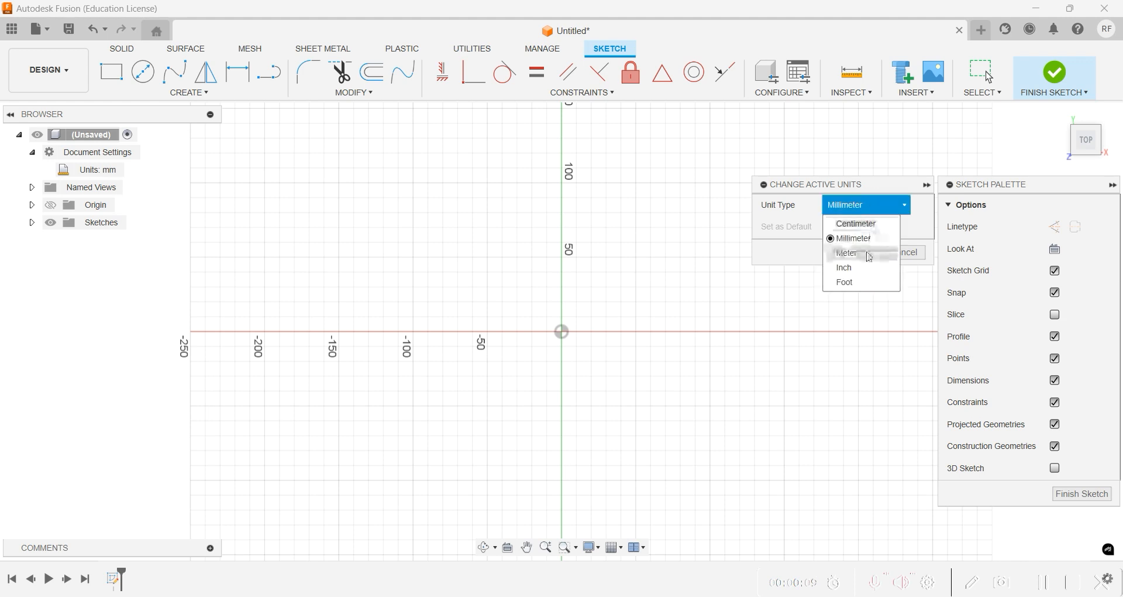
left_click(865, 268)
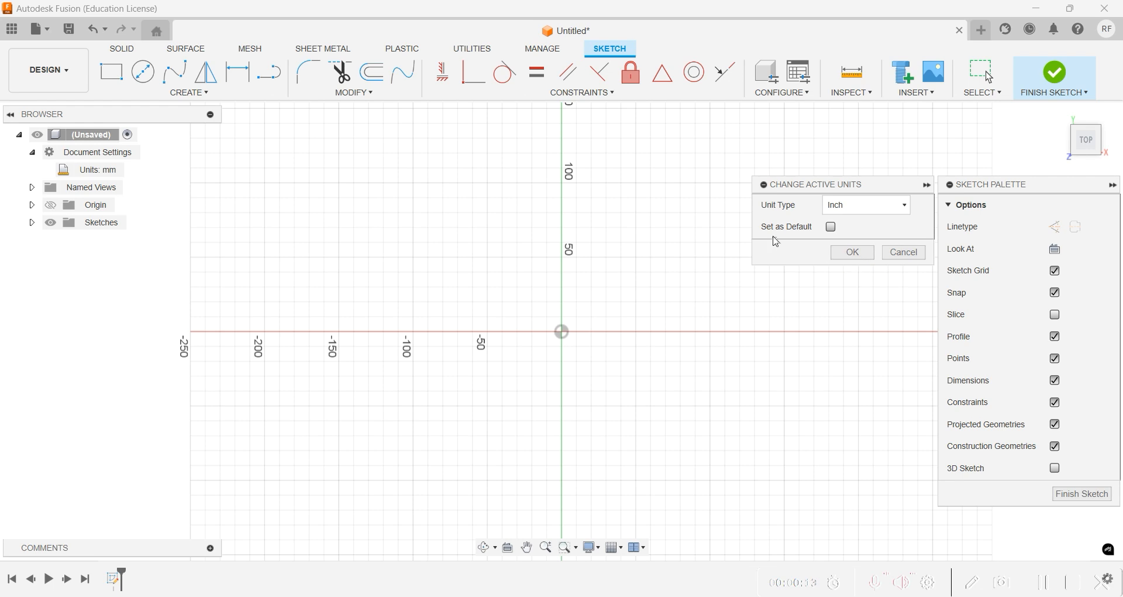
left_click(852, 252)
Step: Add the sketch text "20182" in a text frame starting at the origin, with a text height of 2 in
middle_click_drag(722, 209, 636, 269)
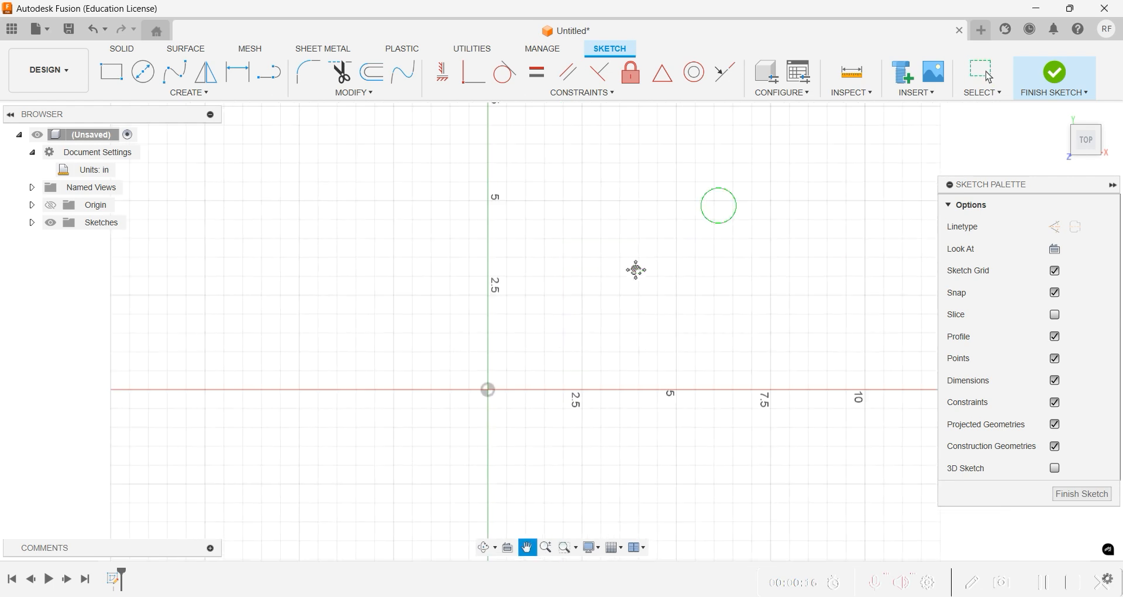
left_click(209, 93)
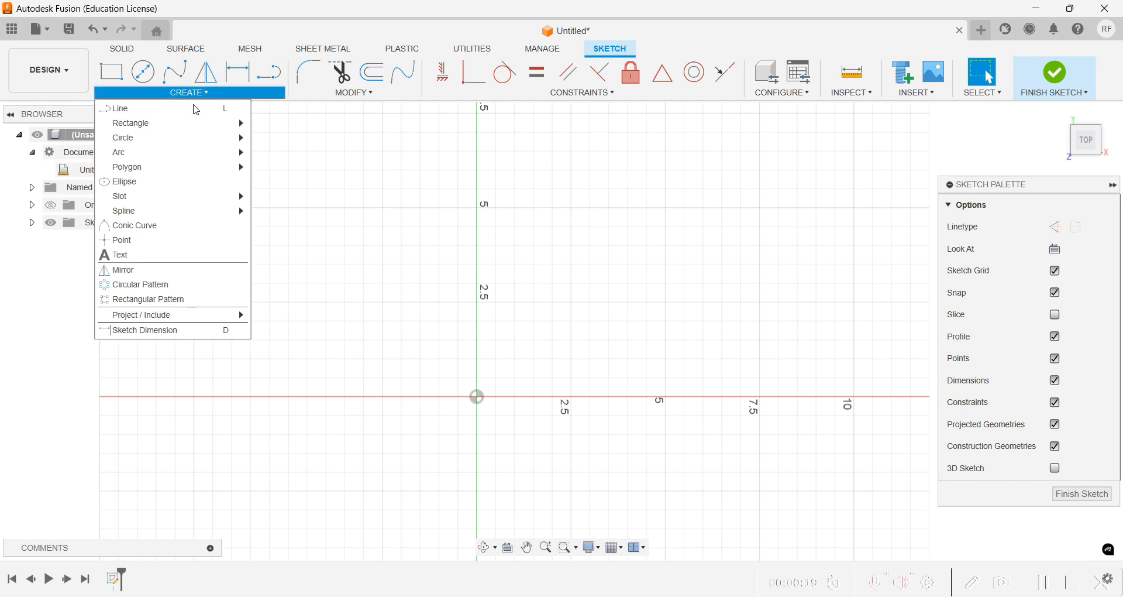
left_click(154, 256)
left_click(477, 396)
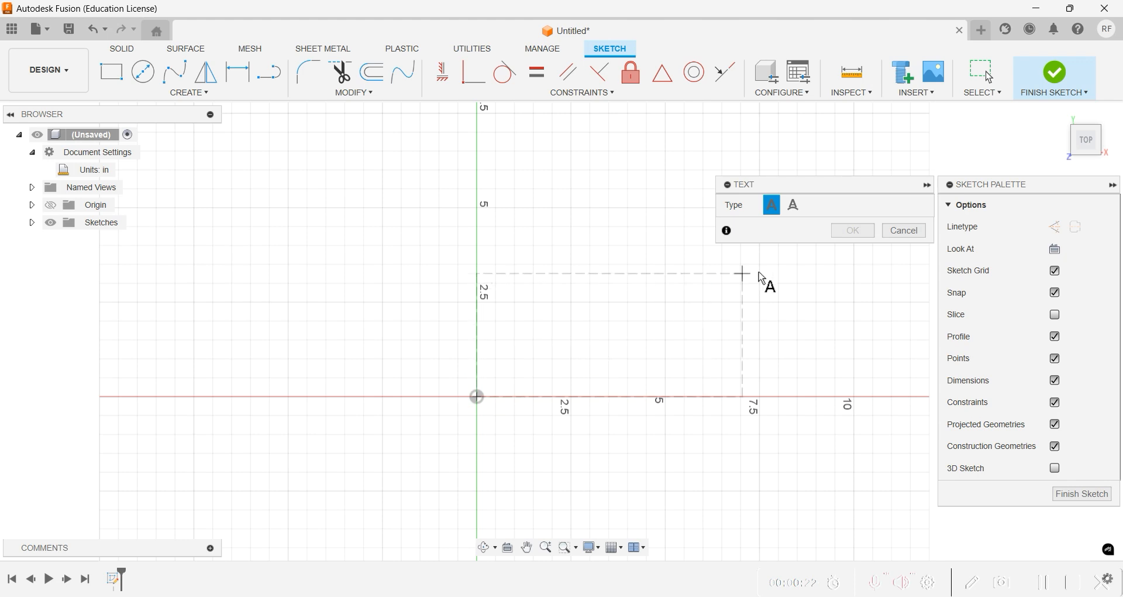
left_click(825, 260)
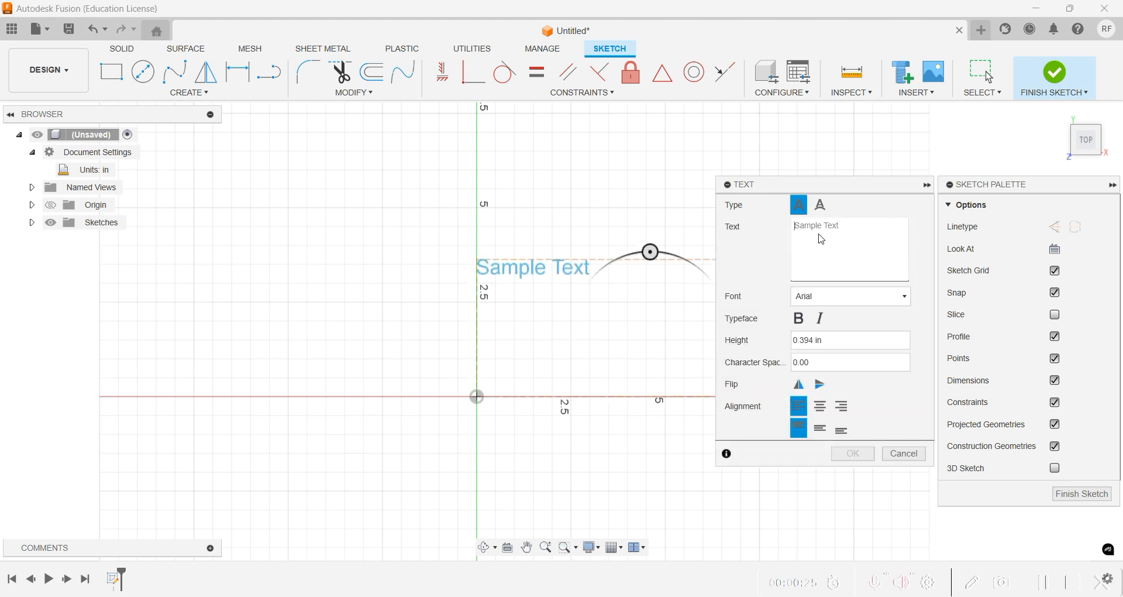
type("20")
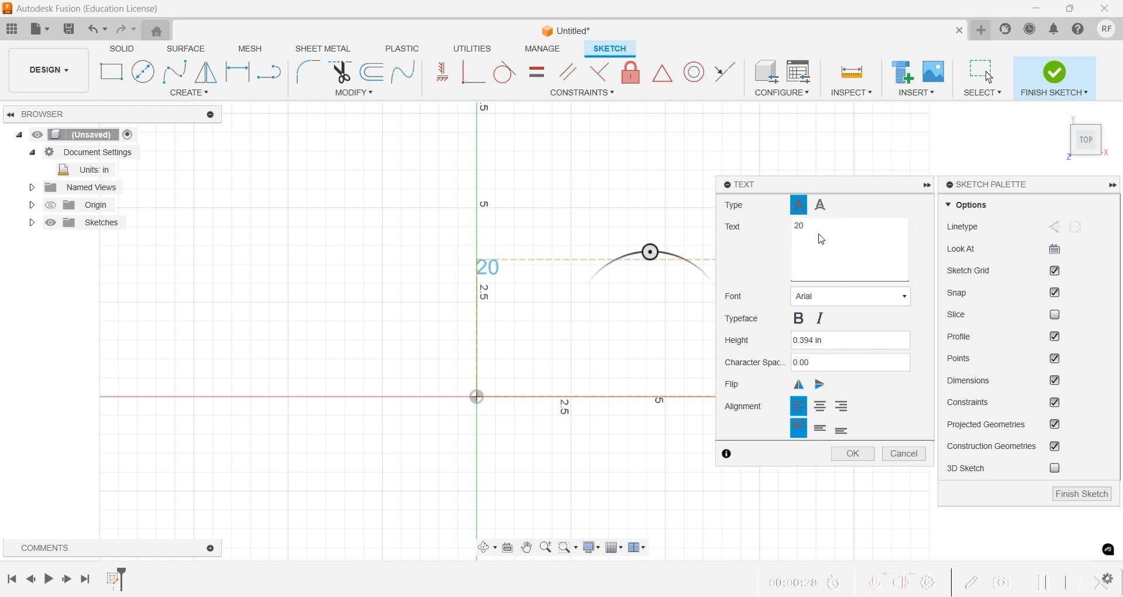
type("182")
triple_click(814, 340)
type("2")
left_click(853, 454)
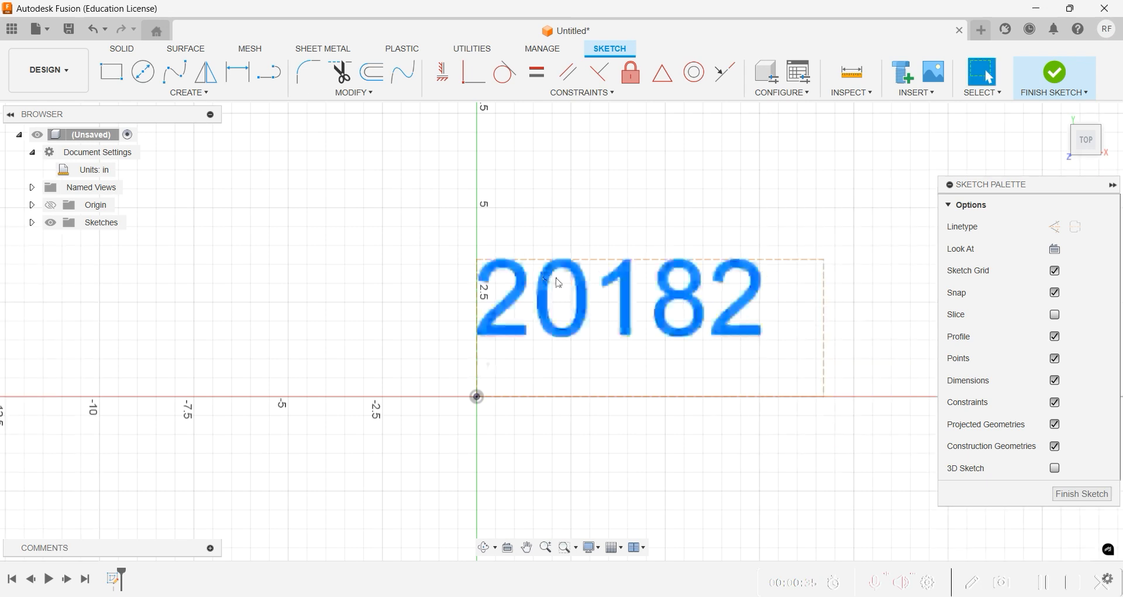
Step: Draw a two-point rectangle about 9 by 3.2 in around the digits
scroll(690, 317, "down", 1)
scroll(765, 298, "up", 2)
mouse_move(678, 292)
middle_mouse_down()
mouse_move(611, 307)
mouse_move(629, 329)
middle_mouse_up()
scroll(626, 326, "up", 1)
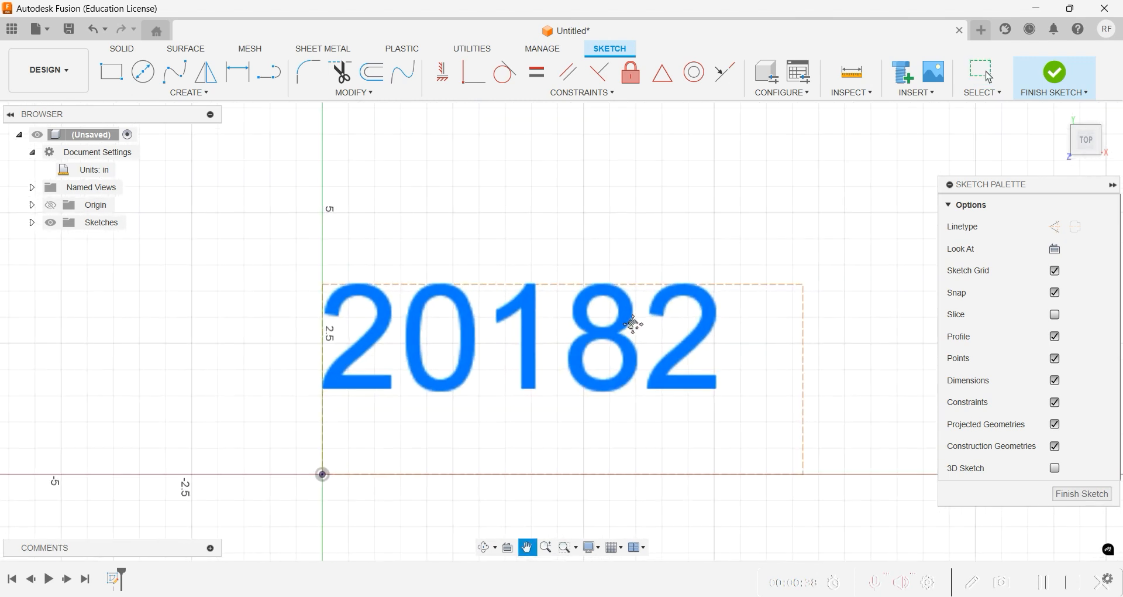
left_click(113, 73)
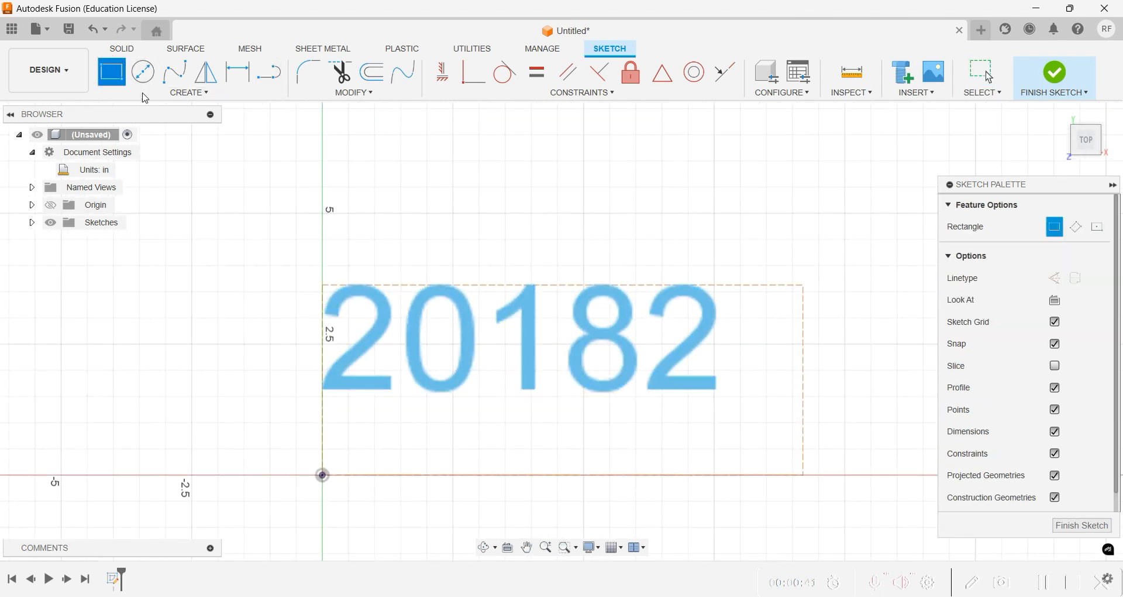
left_click(297, 422)
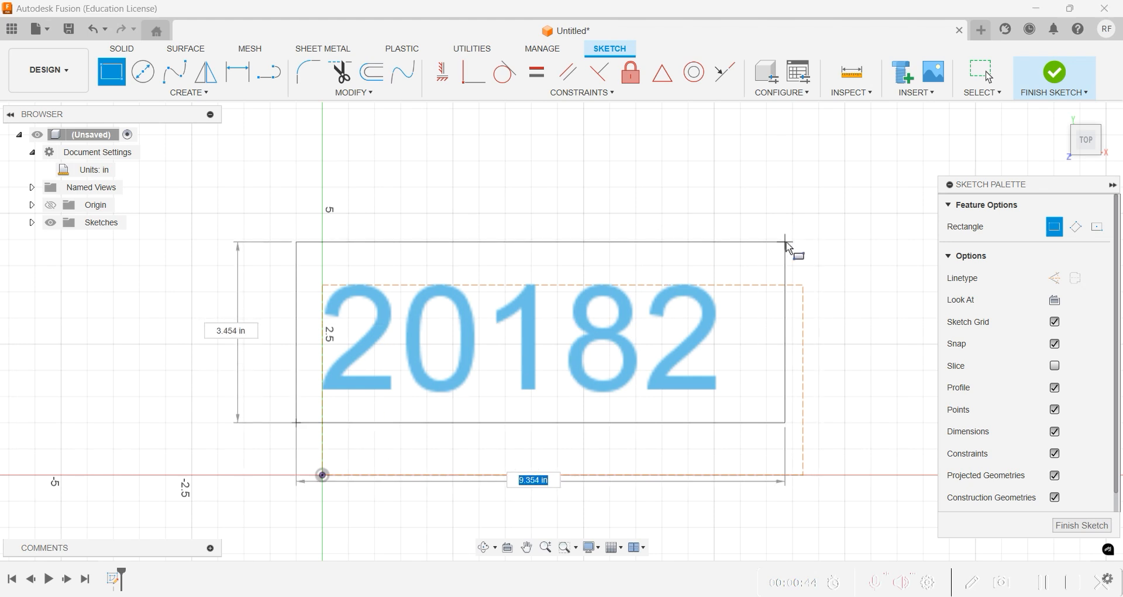
left_click(768, 253)
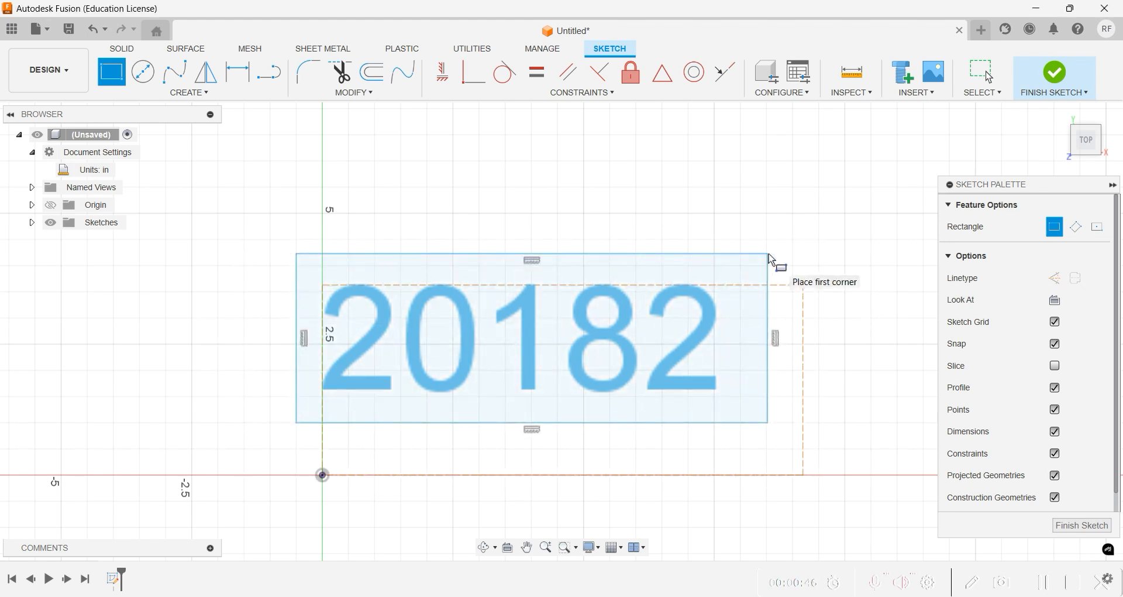
Step: Dimension the rectangle's width along its upper edge as 9 in
left_click(202, 95)
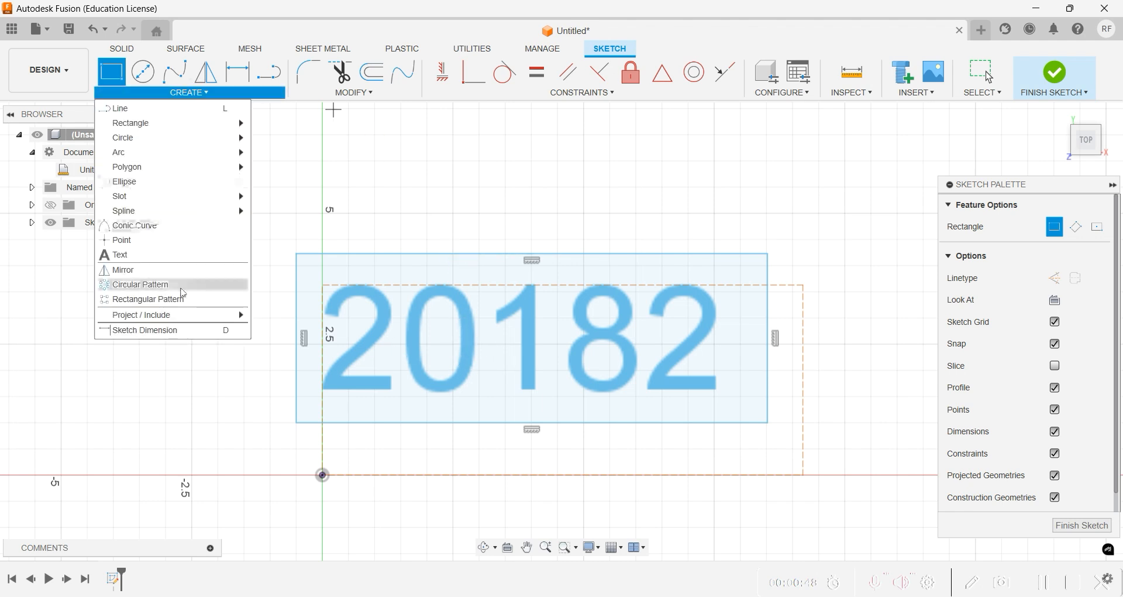
left_click(190, 333)
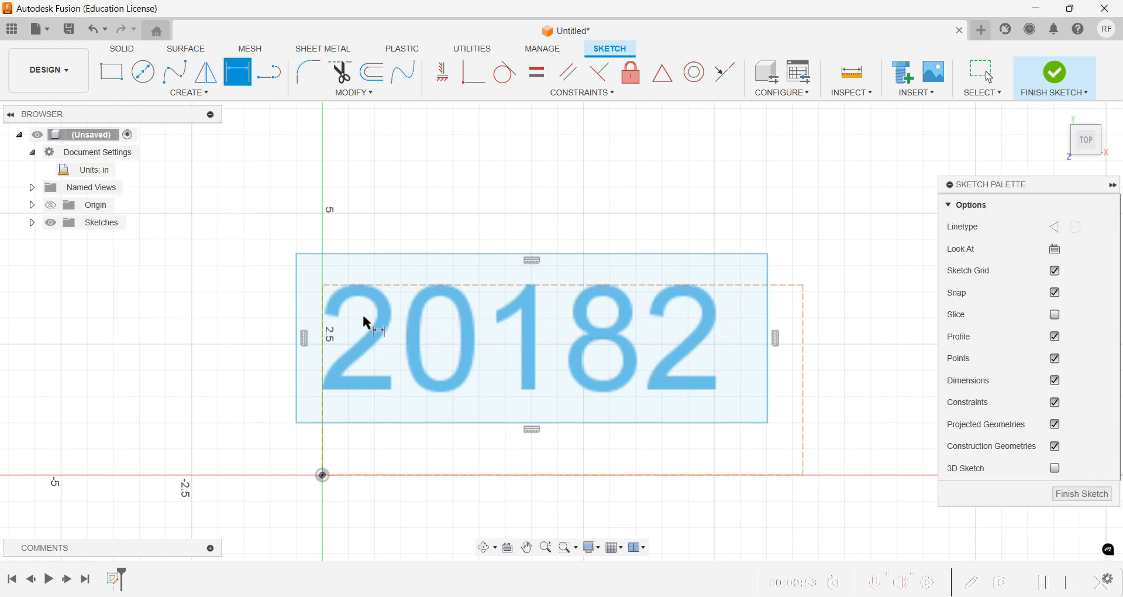
left_click(530, 254)
left_click(528, 201)
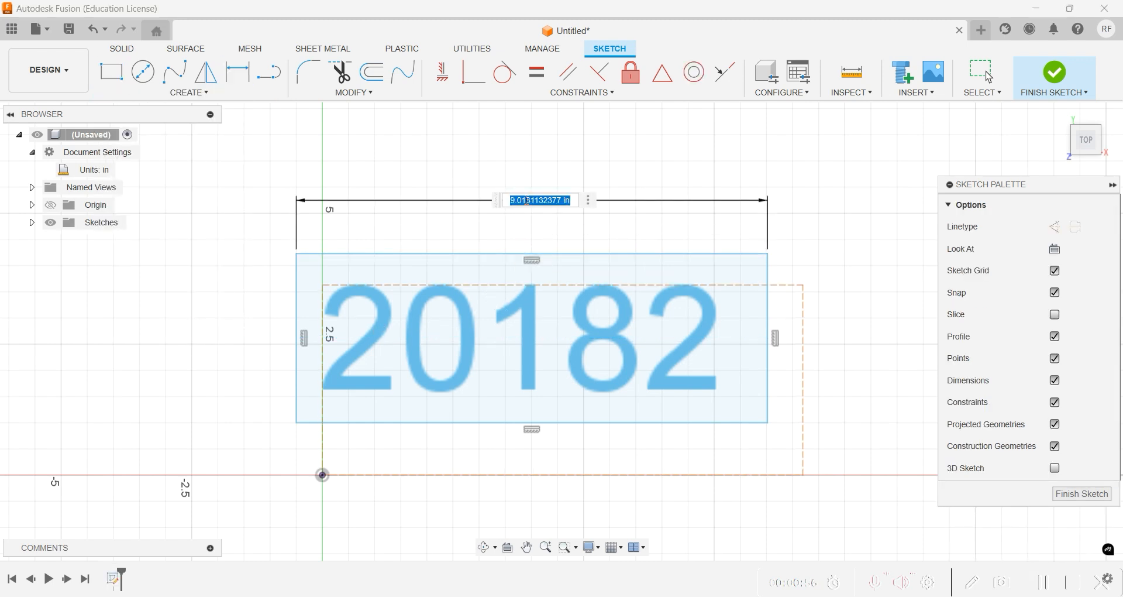
type("9")
key("Return")
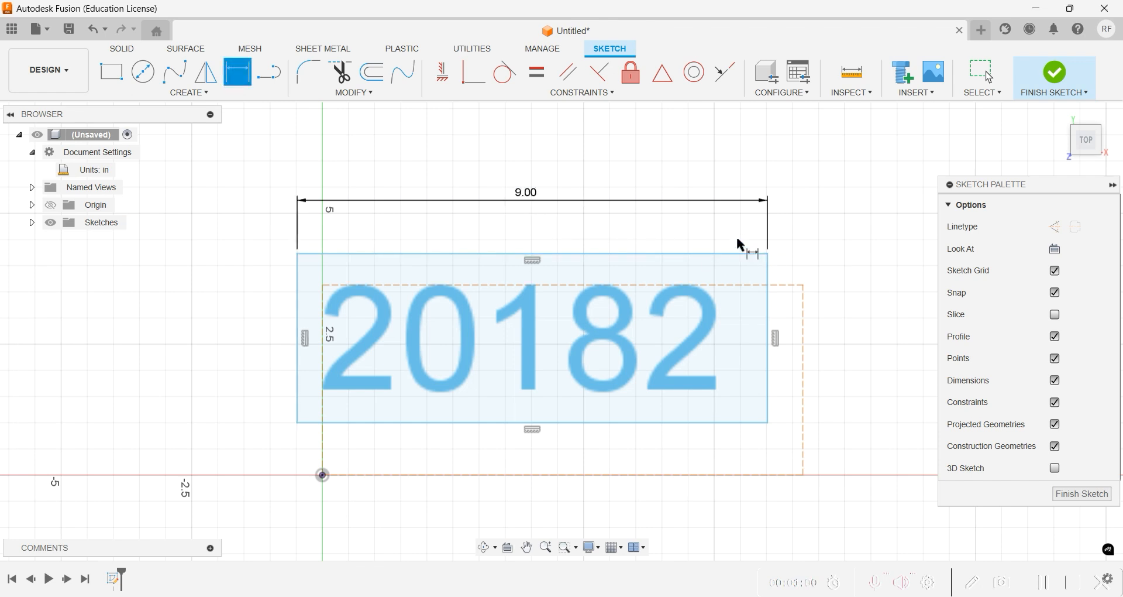
Step: Dimension the rectangle's height along its right edge as 2.5 in
left_click(772, 378)
left_click(829, 379)
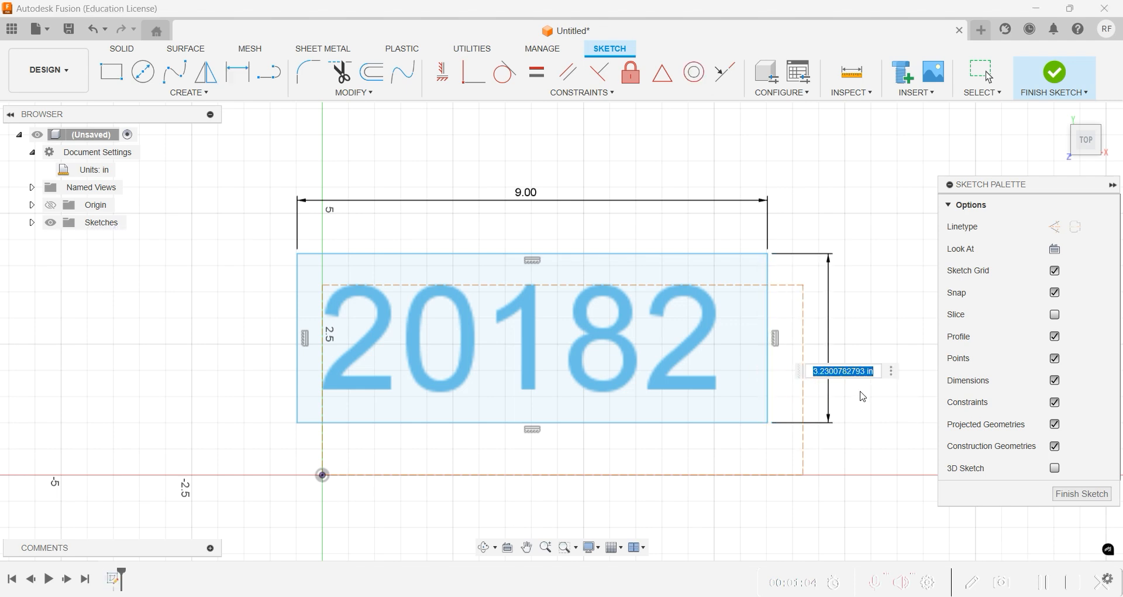
type("2")
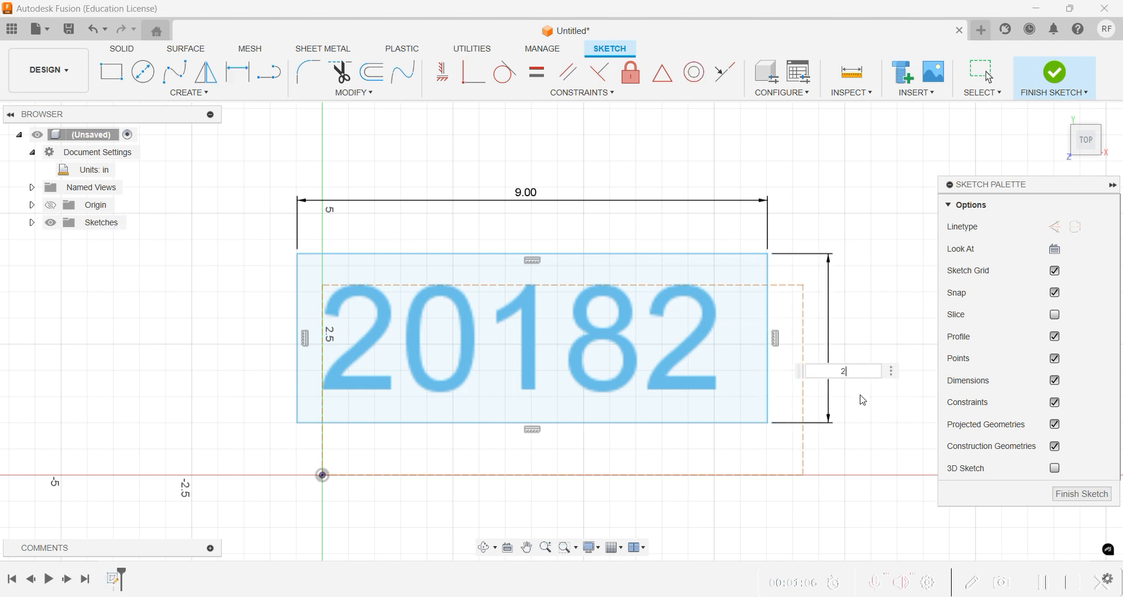
type(".5")
key("Return")
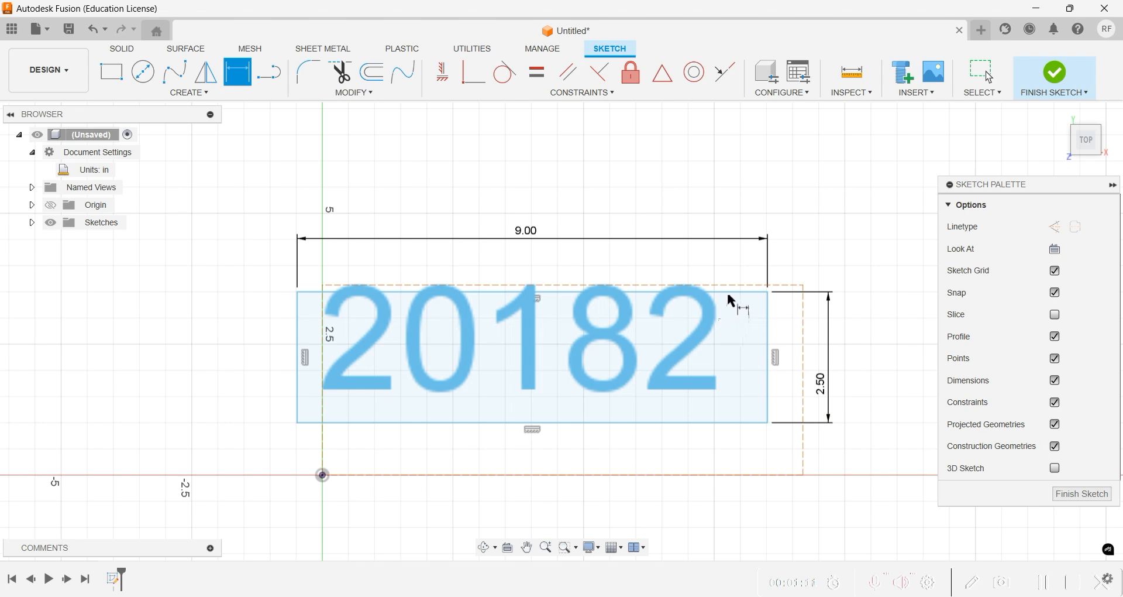
Step: Set the rectangle's height dimension to 3.50 in and finish the sketch
double_click(822, 384)
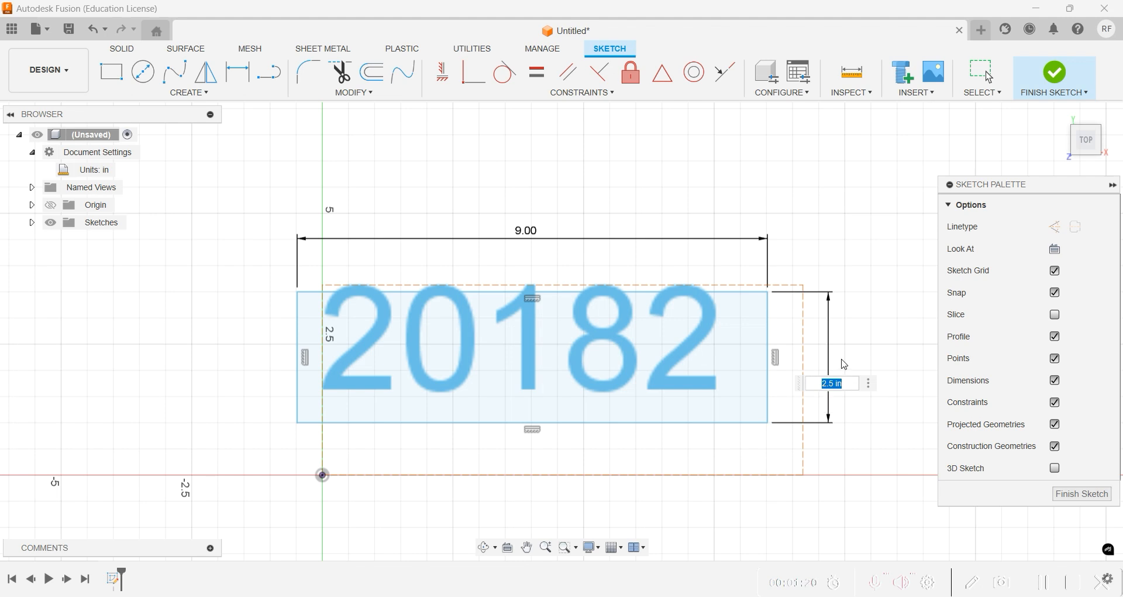
type("3.50")
key("Return")
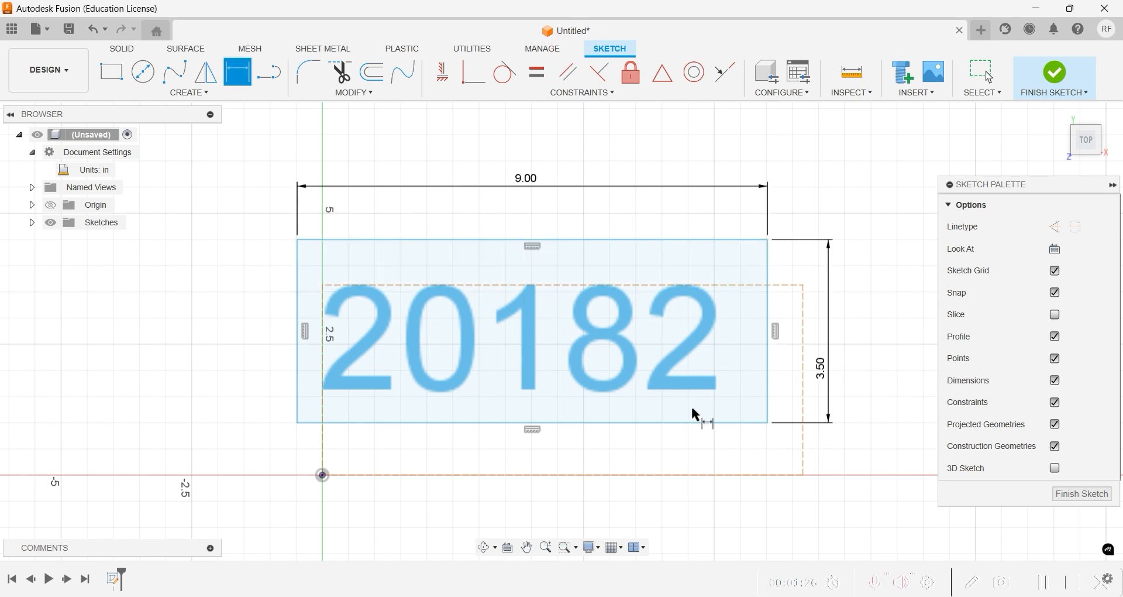
key("Escape")
scroll(460, 419, "up", 2)
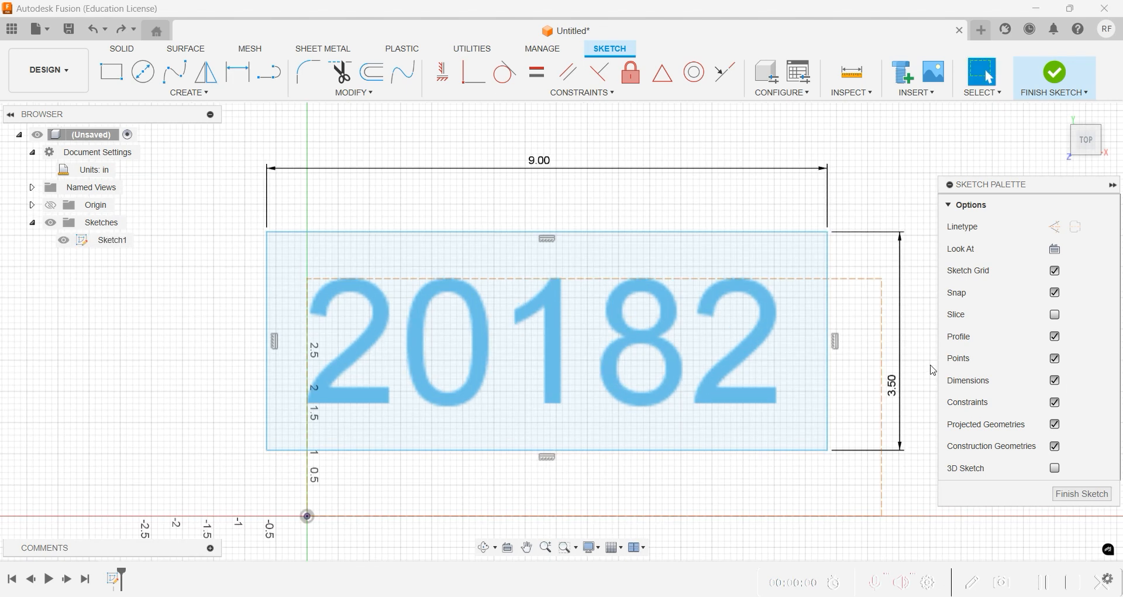
left_click(1055, 81)
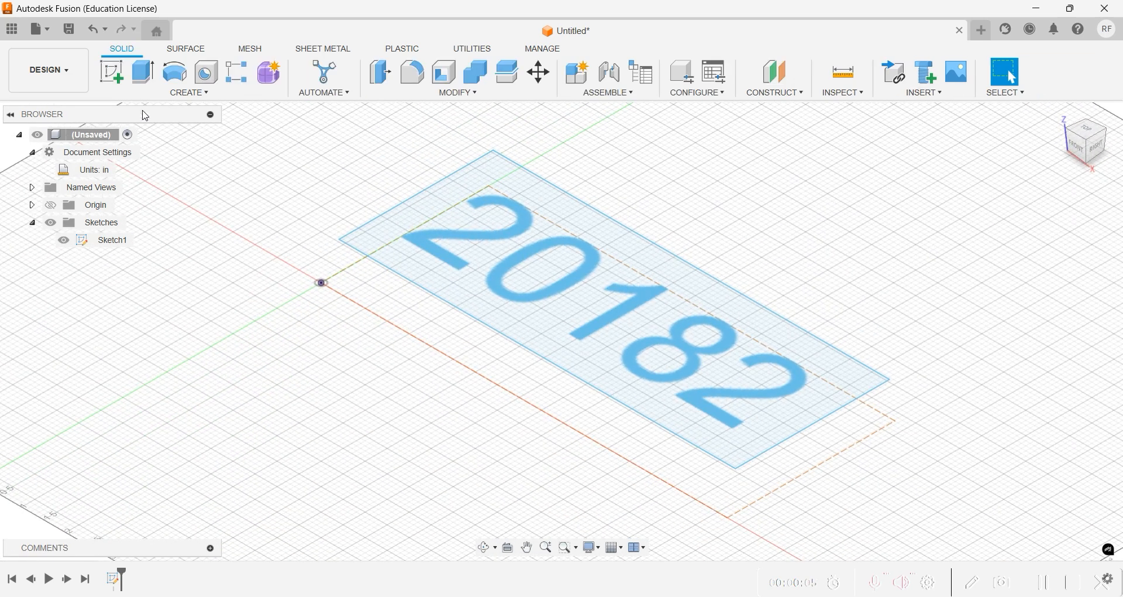
Step: Extrude the sketch text 0.50 in upward as new bodies
left_click(437, 253)
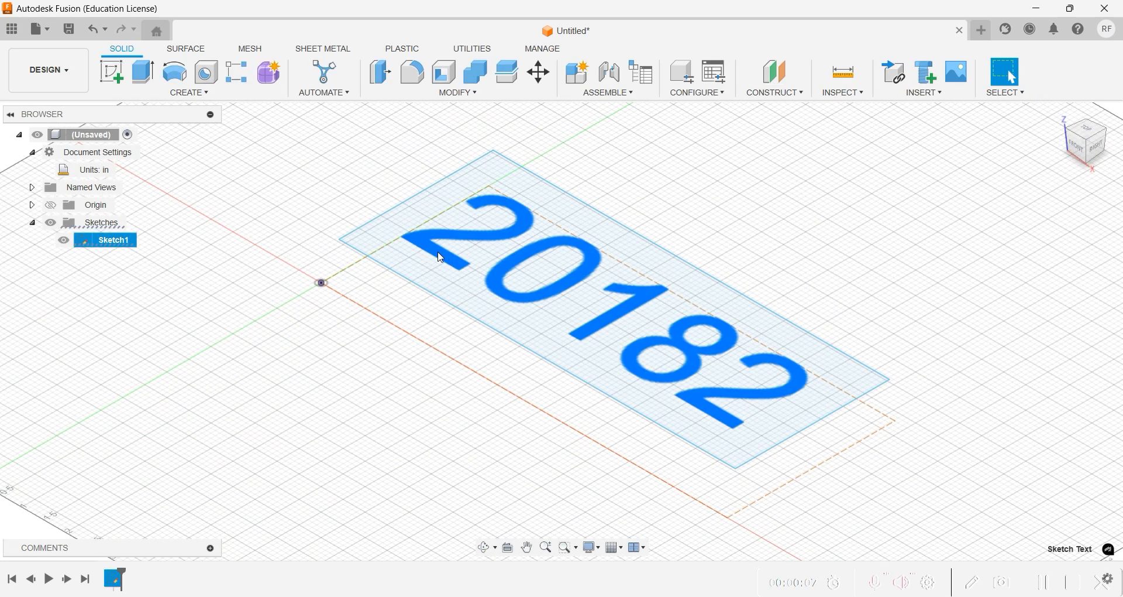
left_click(155, 74)
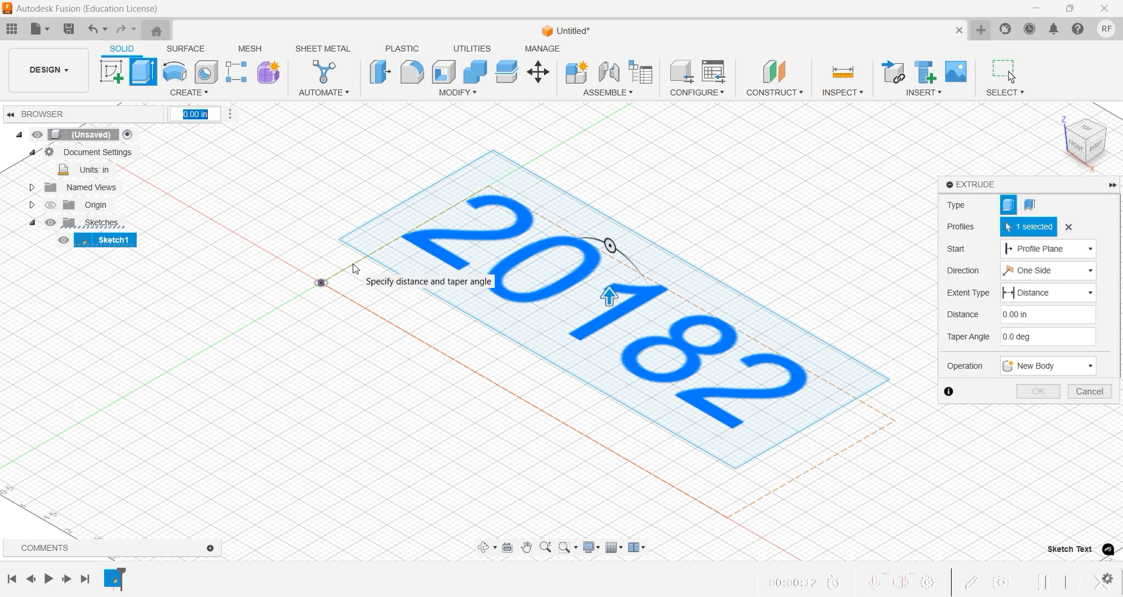
type("0.25")
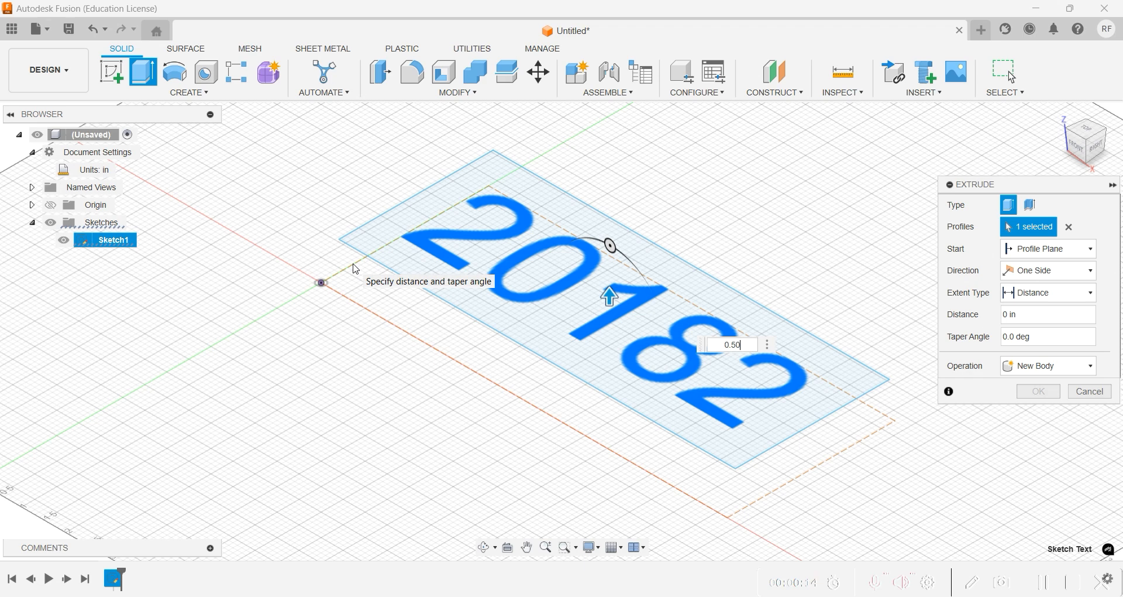
key("Return")
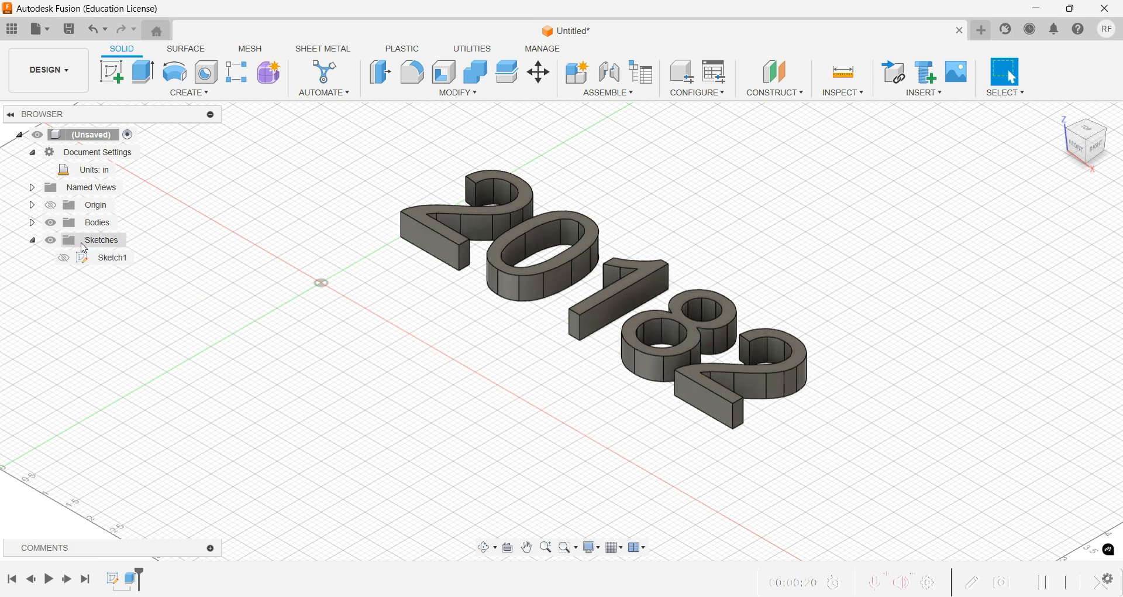
Step: Show the hidden sketch again and extrude its text profile by 0.20 in
left_click(71, 260)
left_click(65, 259)
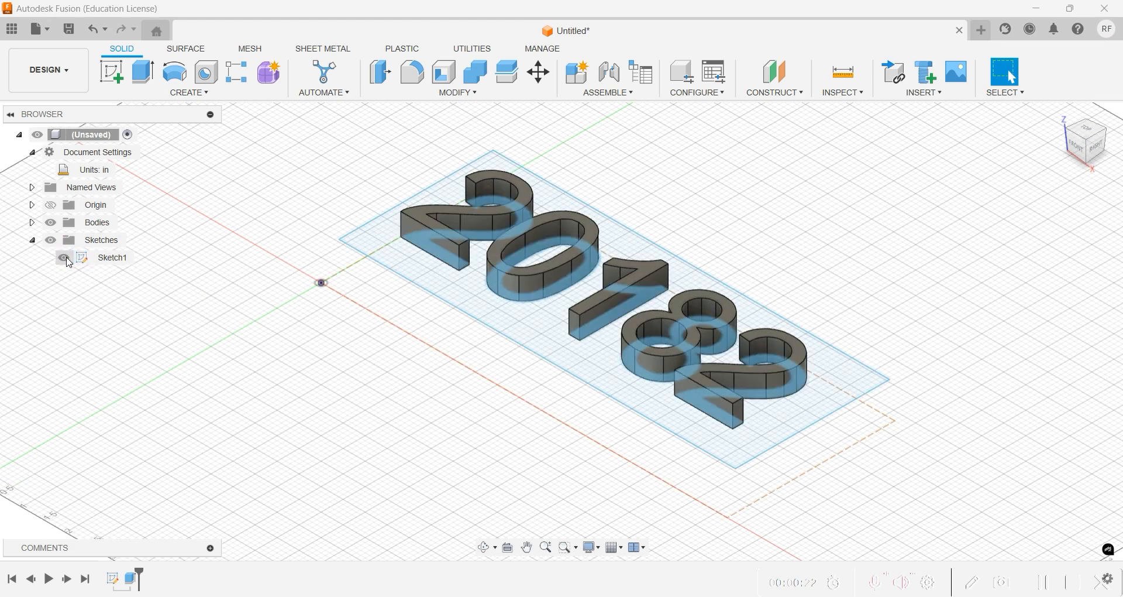
left_click(481, 308)
left_click(496, 322)
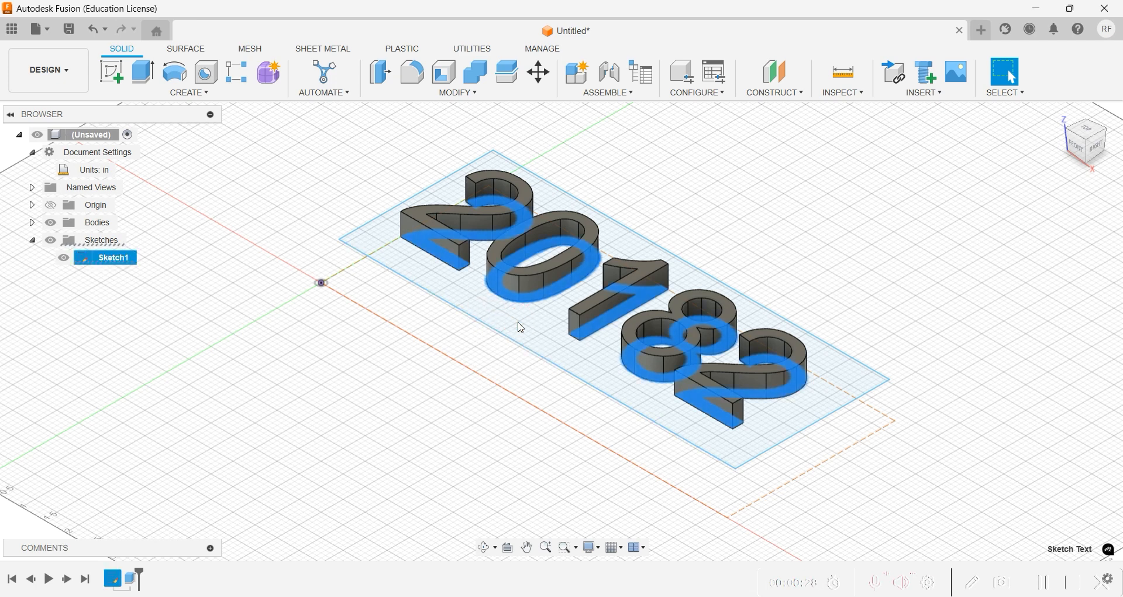
left_click(154, 74)
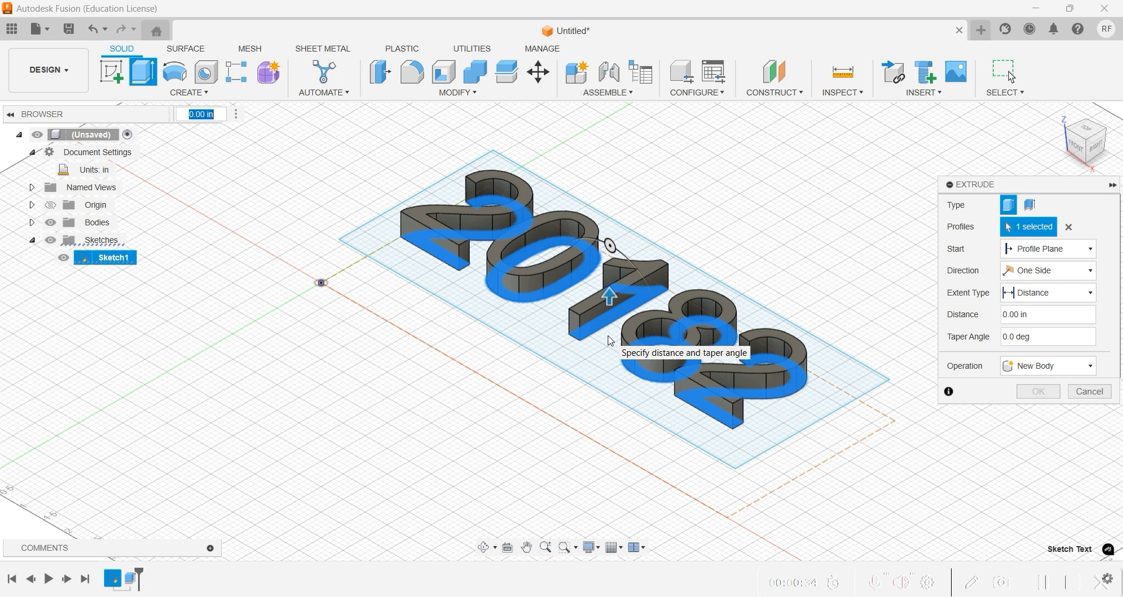
type("0.20")
key("Return")
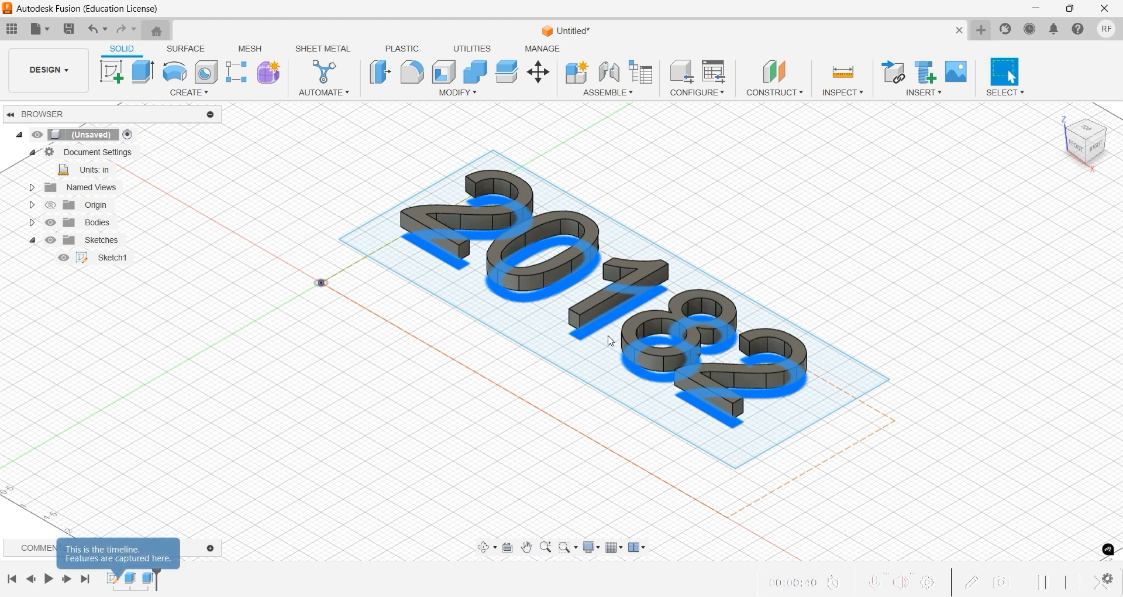
Step: Extrude the rectangular profile around the digits 0.20 in upward to form the plate
left_click(561, 347)
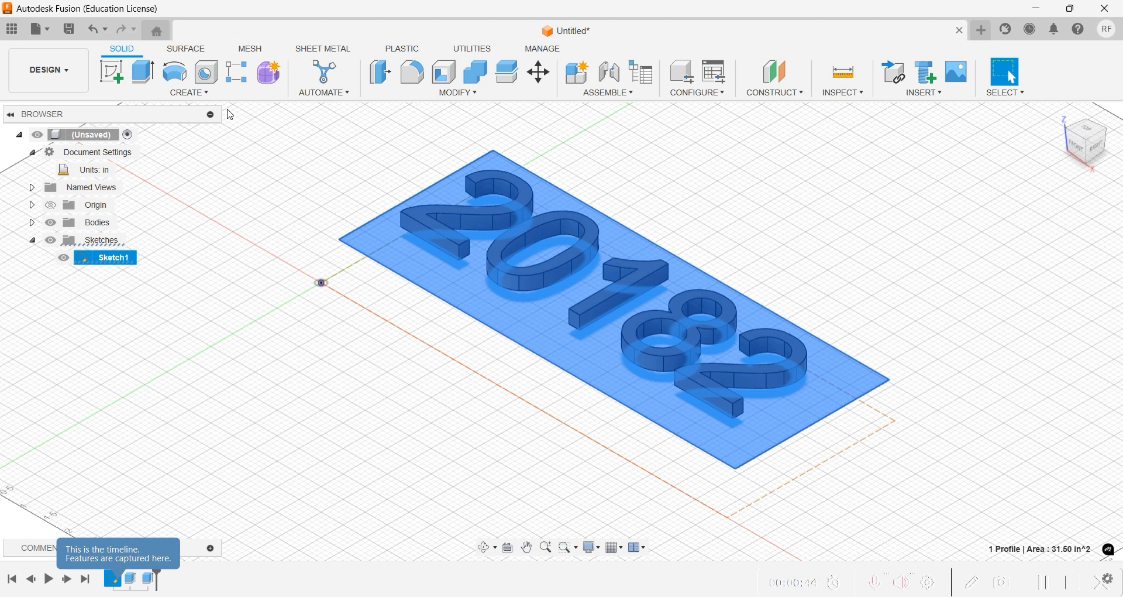
left_click(143, 71)
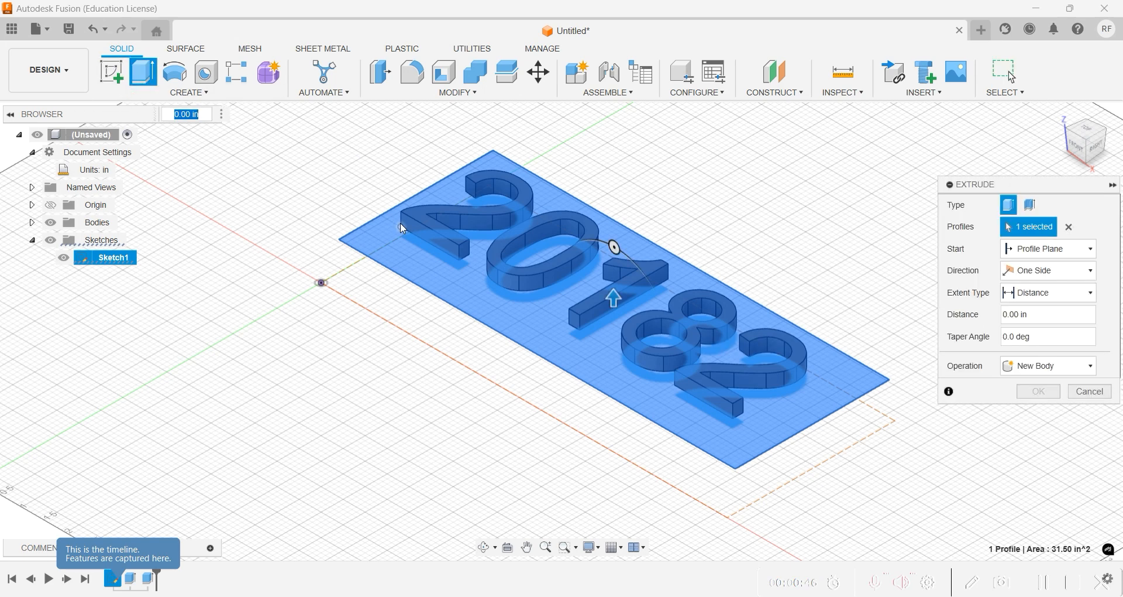
type("0.20")
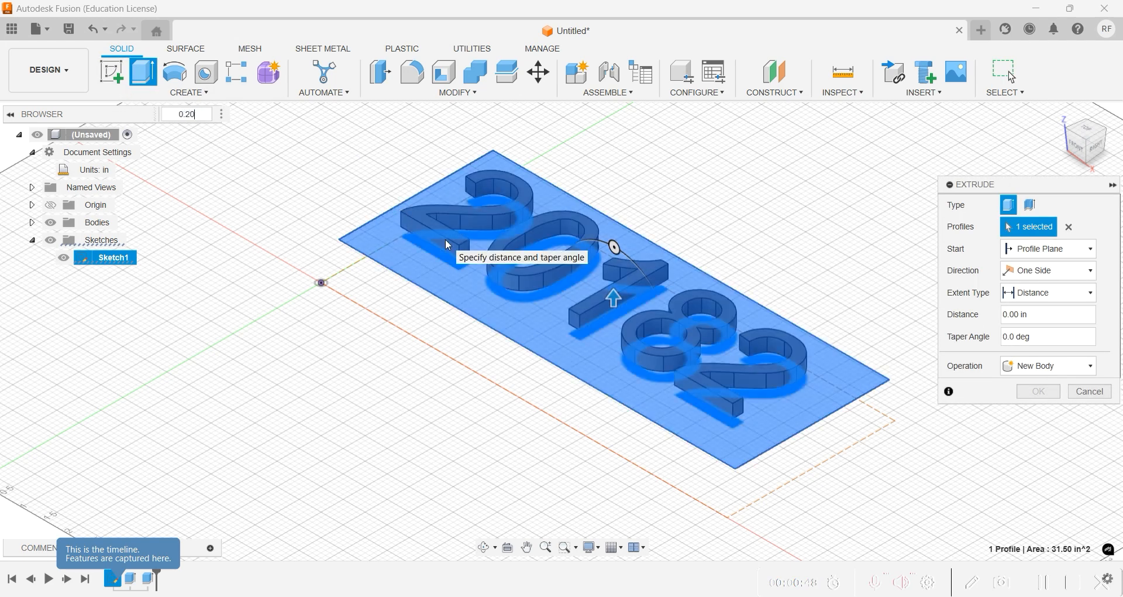
key("Return")
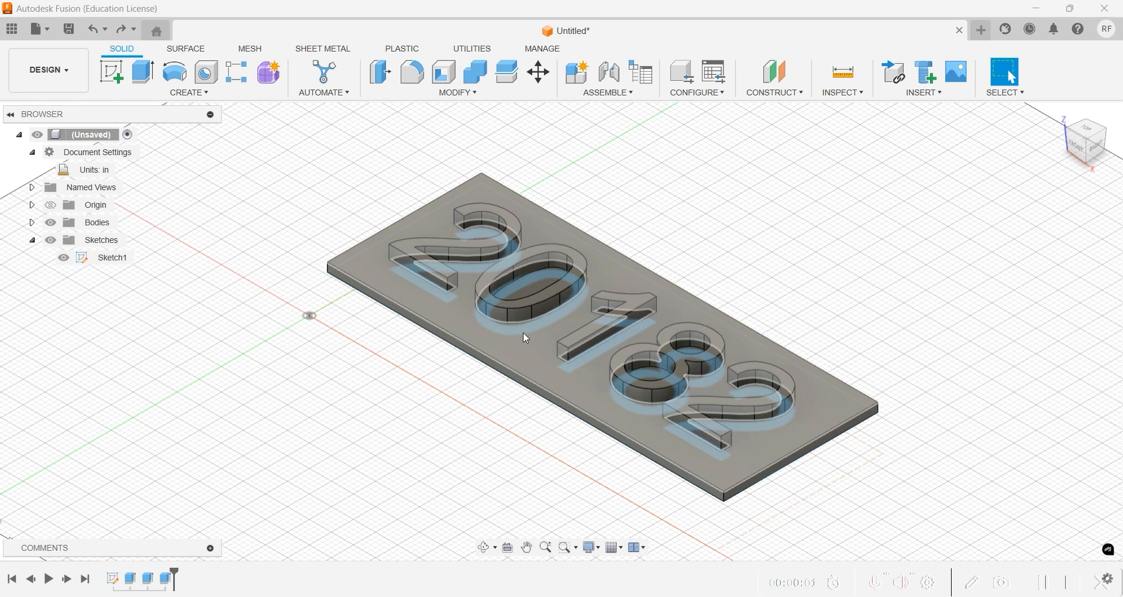
Step: Sketch four points on the horizontal origin plane, one just inside each corner of the plate, and finish the sketch
left_click(113, 80)
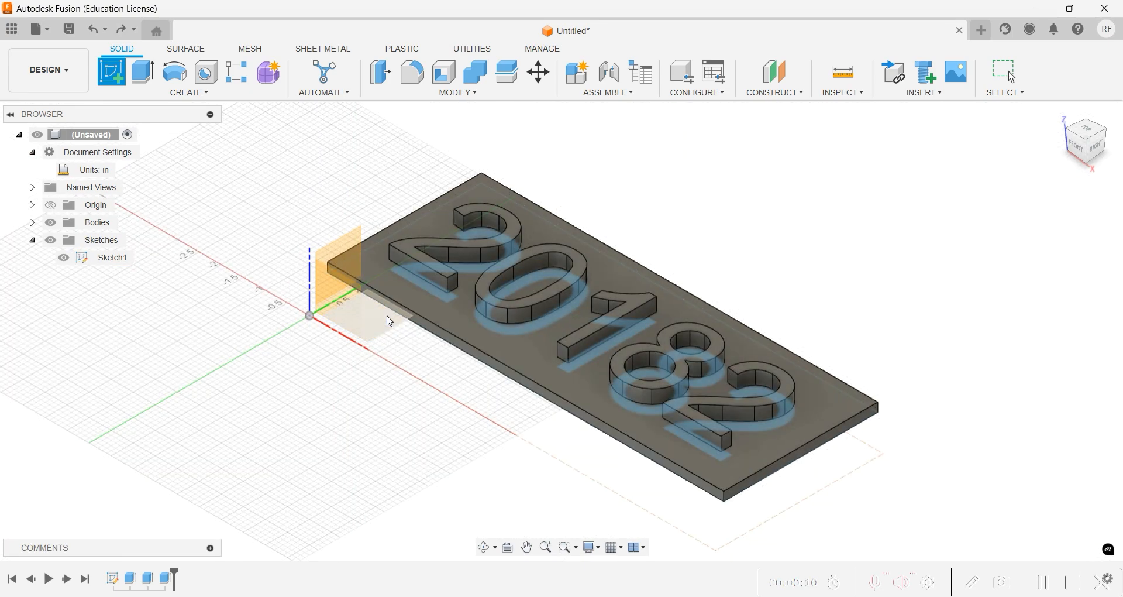
left_click(390, 322)
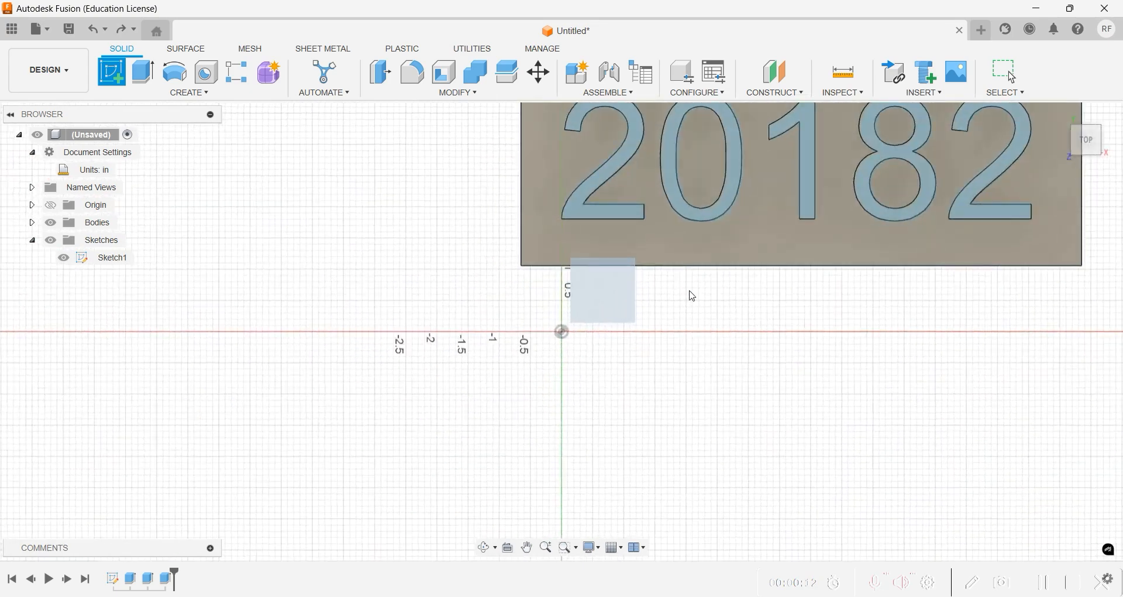
middle_click_drag(565, 412, 589, 425)
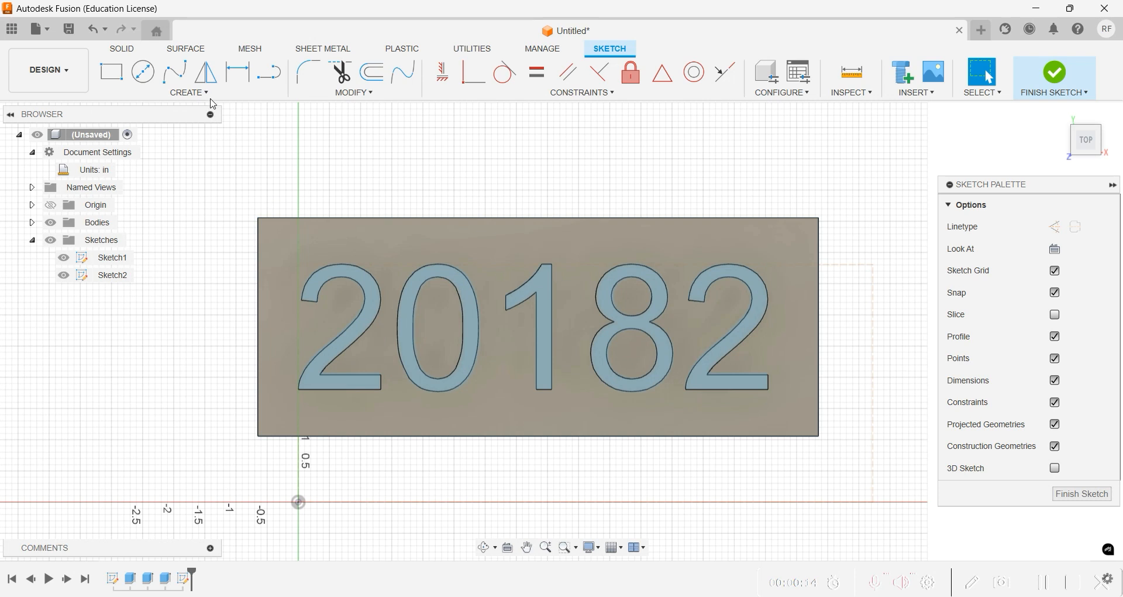
left_click(206, 93)
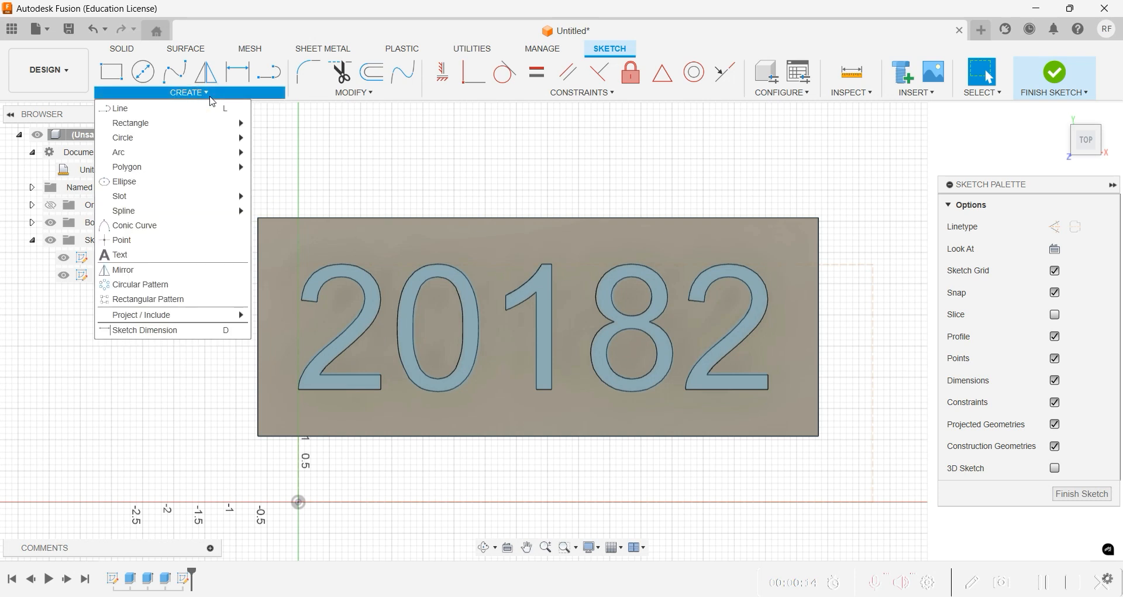
left_click(153, 245)
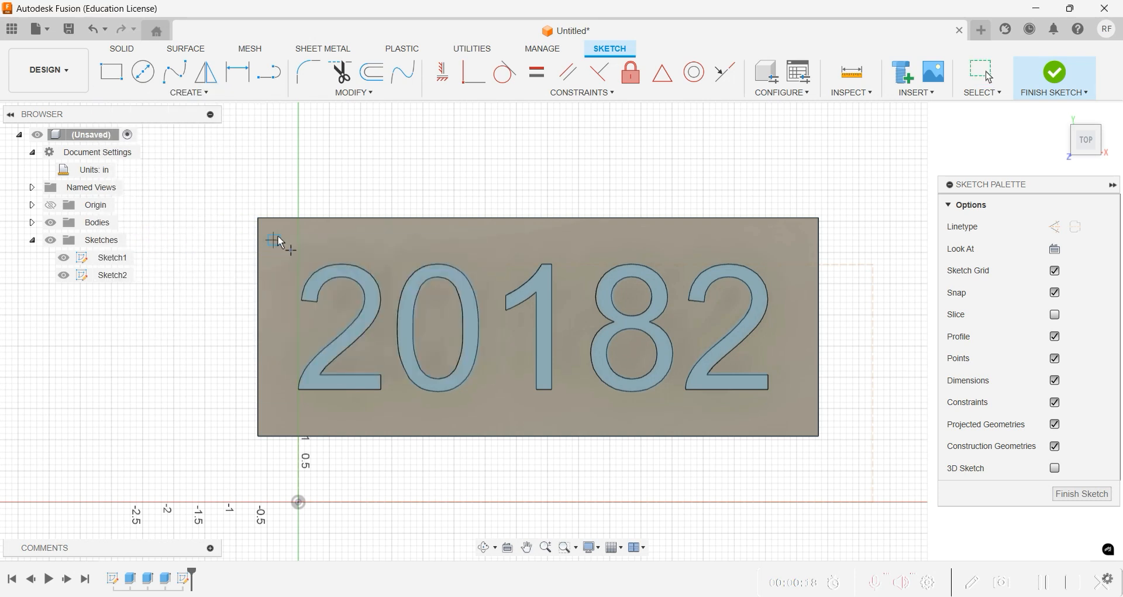
left_click(281, 234)
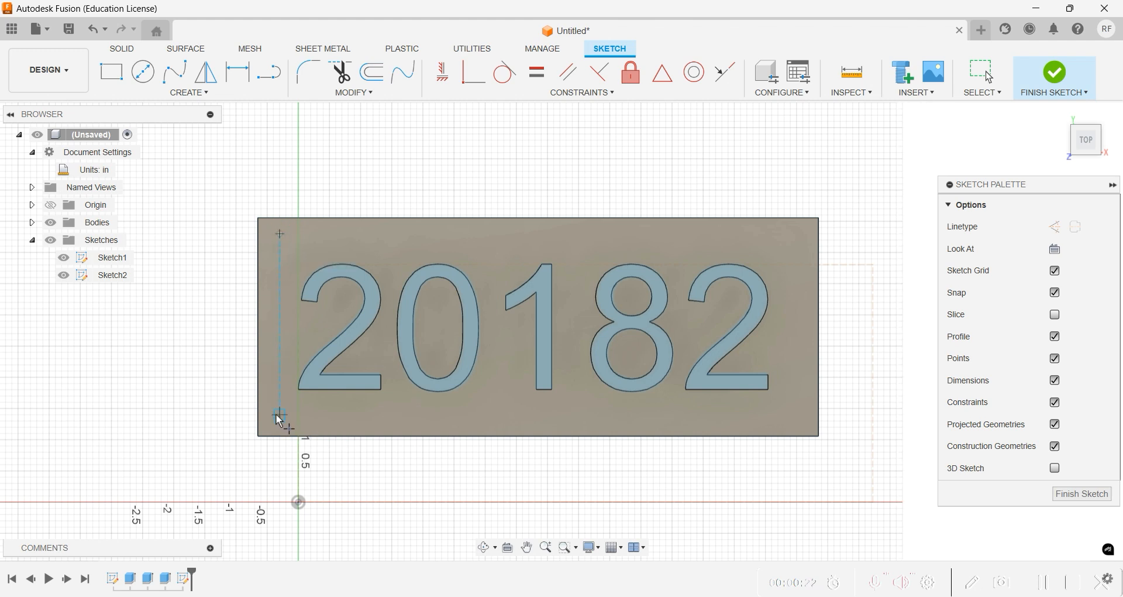
left_click(279, 414)
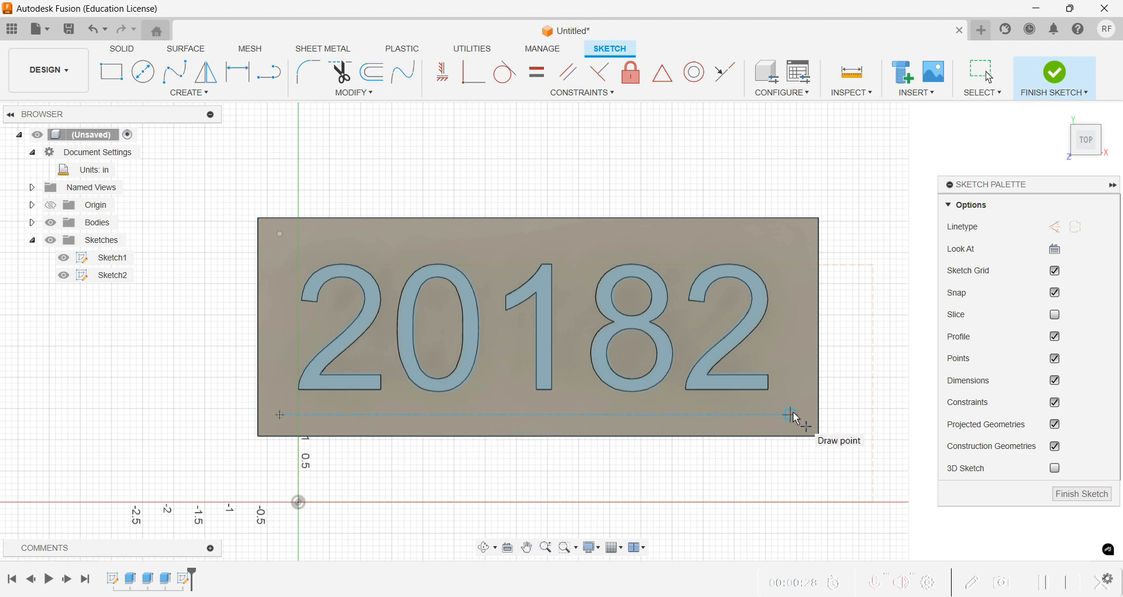
left_click(797, 415)
left_click(797, 234)
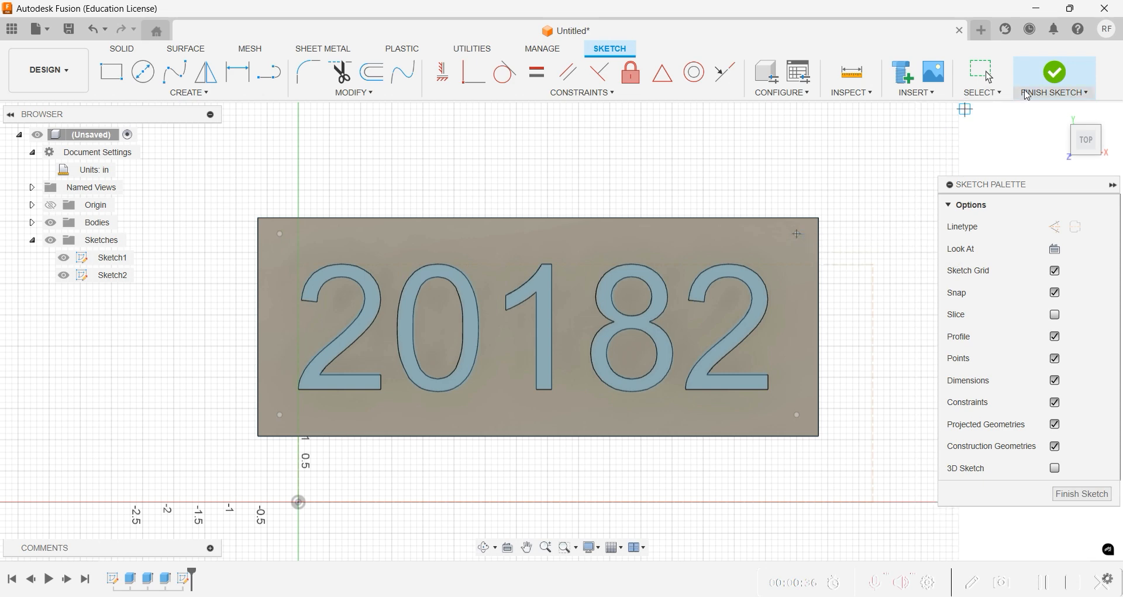
left_click(1065, 83)
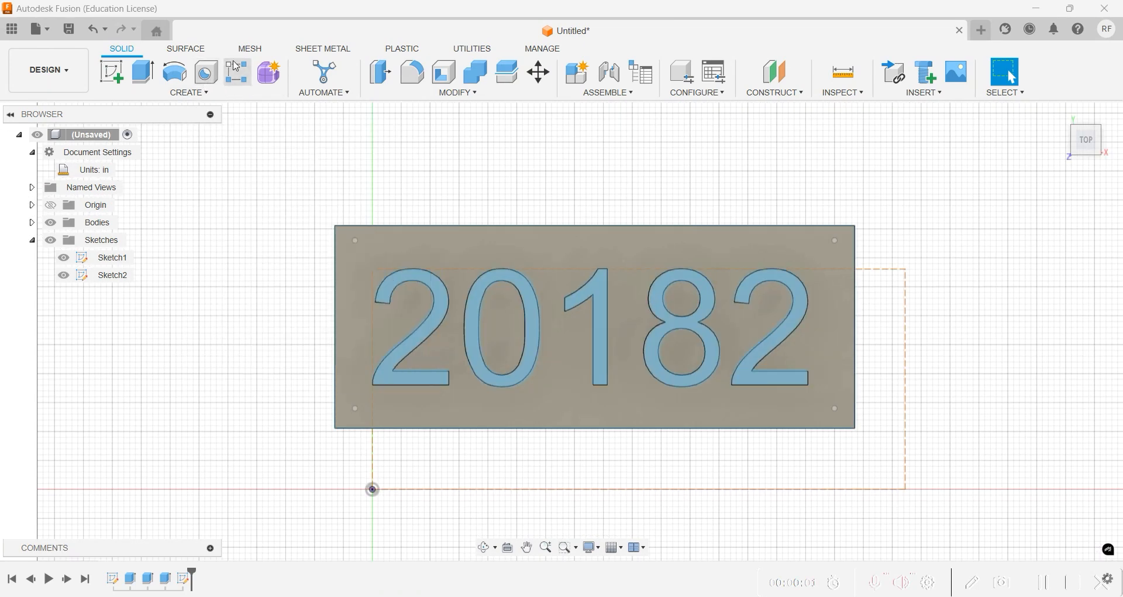
Step: Create a simple 0.30 in diameter hole at the plate's upper-left sketch point with a depth of 0.30 in
left_click(207, 73)
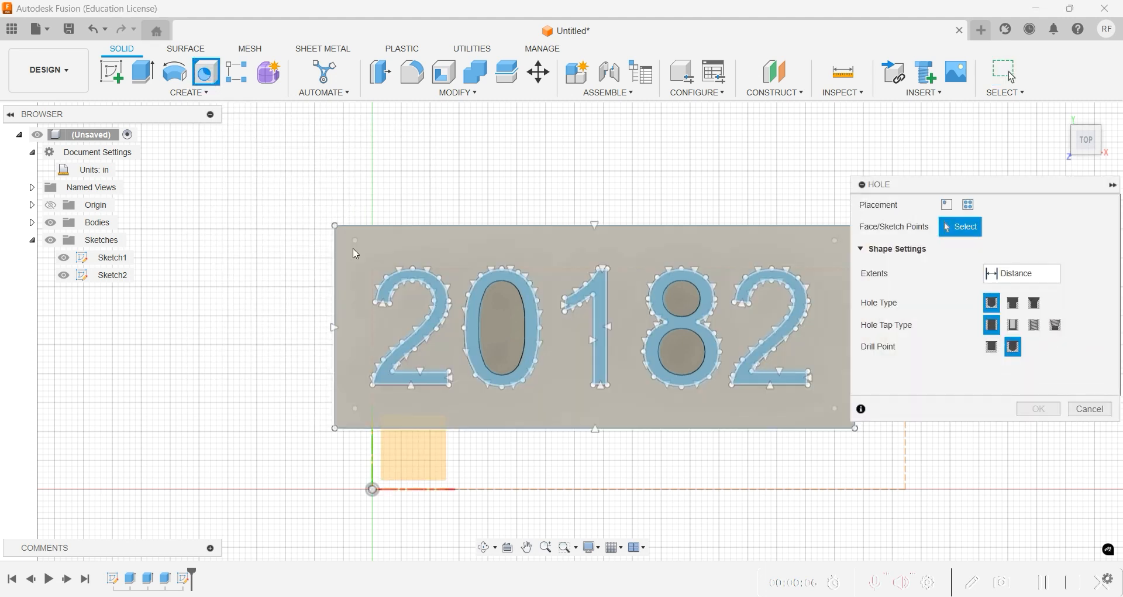
left_click(354, 241)
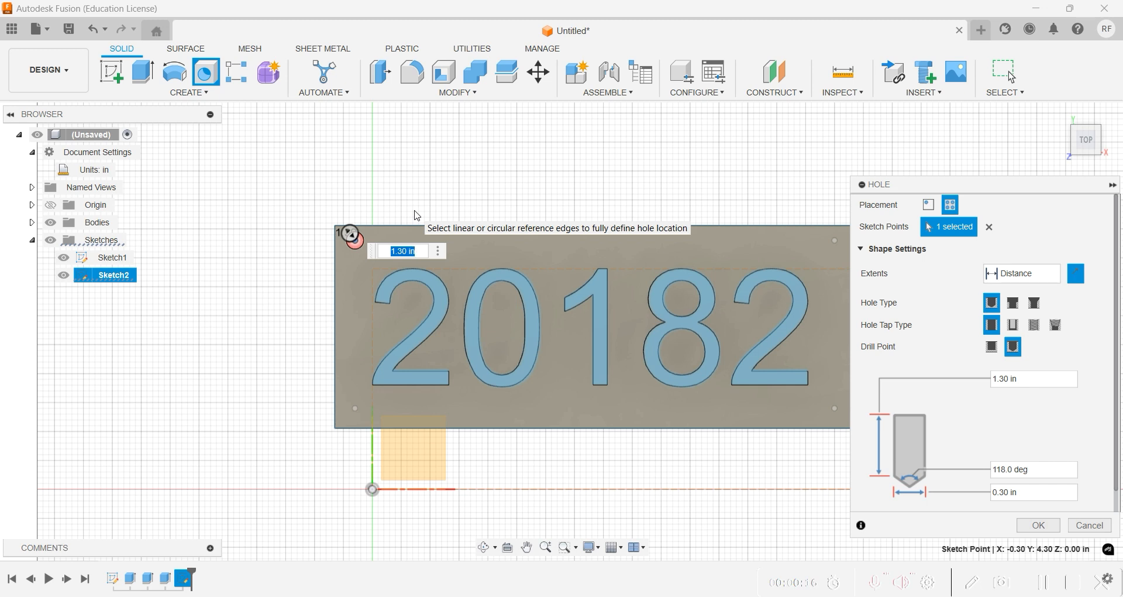
type("0.30")
key("Tab")
key("Return")
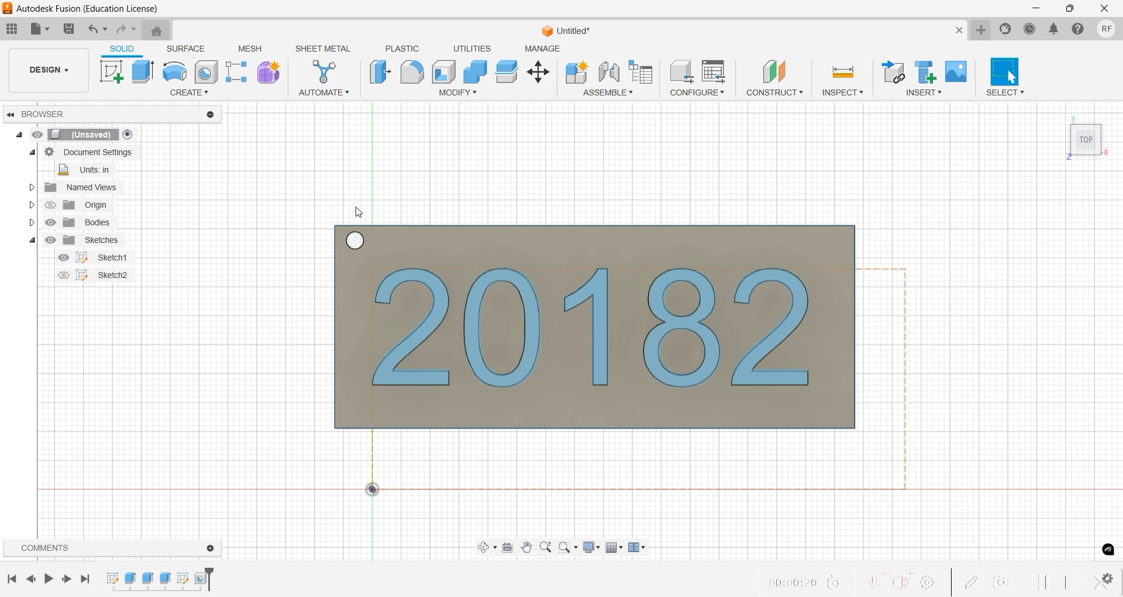
Step: Show the hidden point sketch again and create a hole 0.30 in wide and deep at the plate's lower-left point
left_click(63, 276)
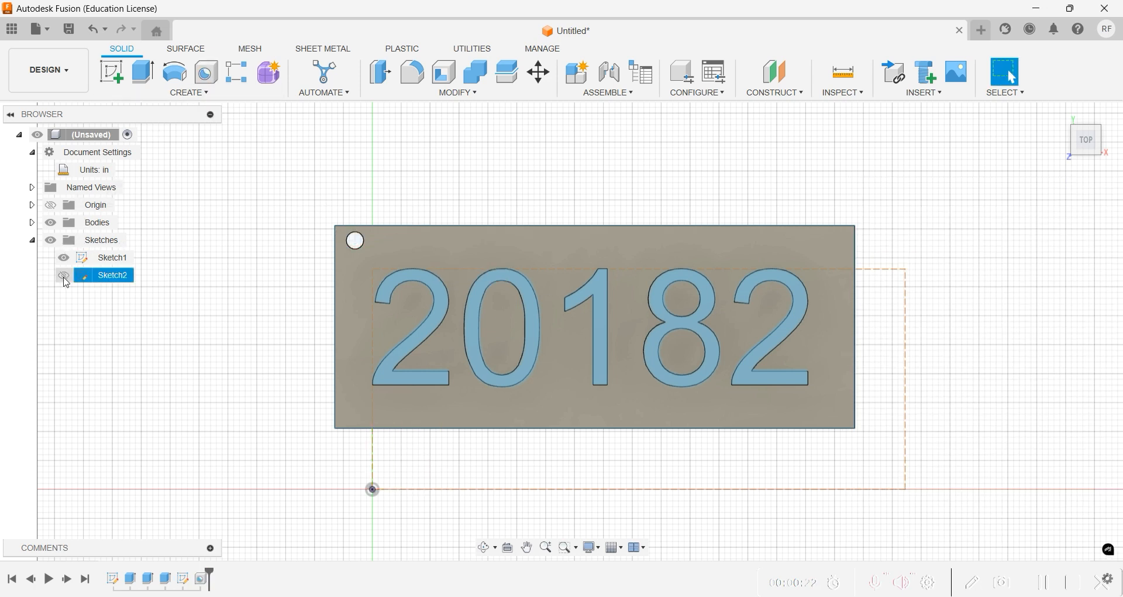
left_click(208, 72)
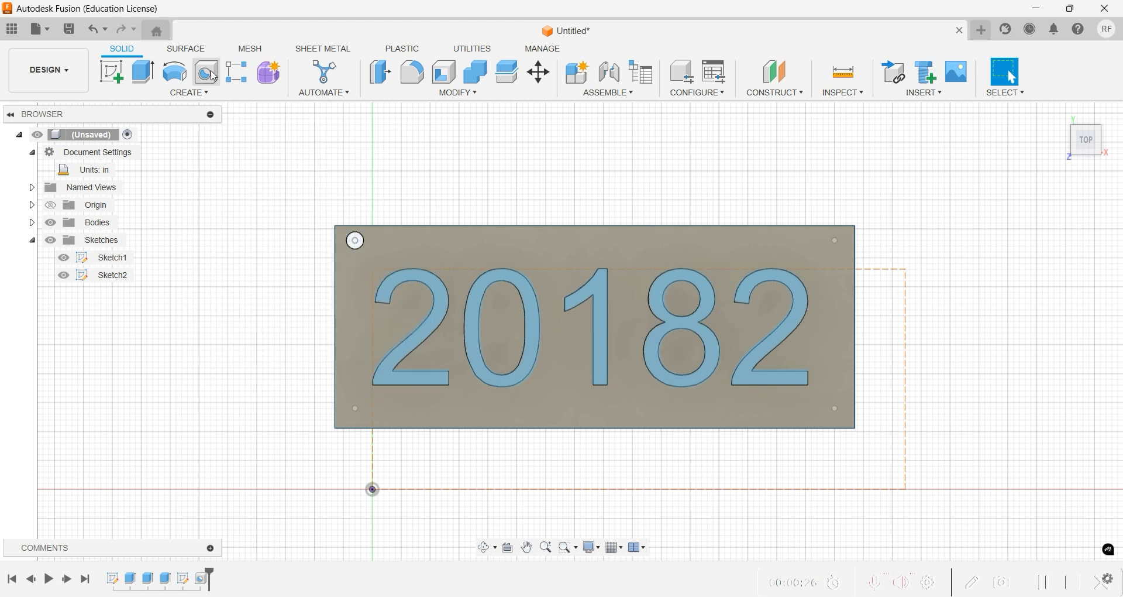
left_click(356, 409)
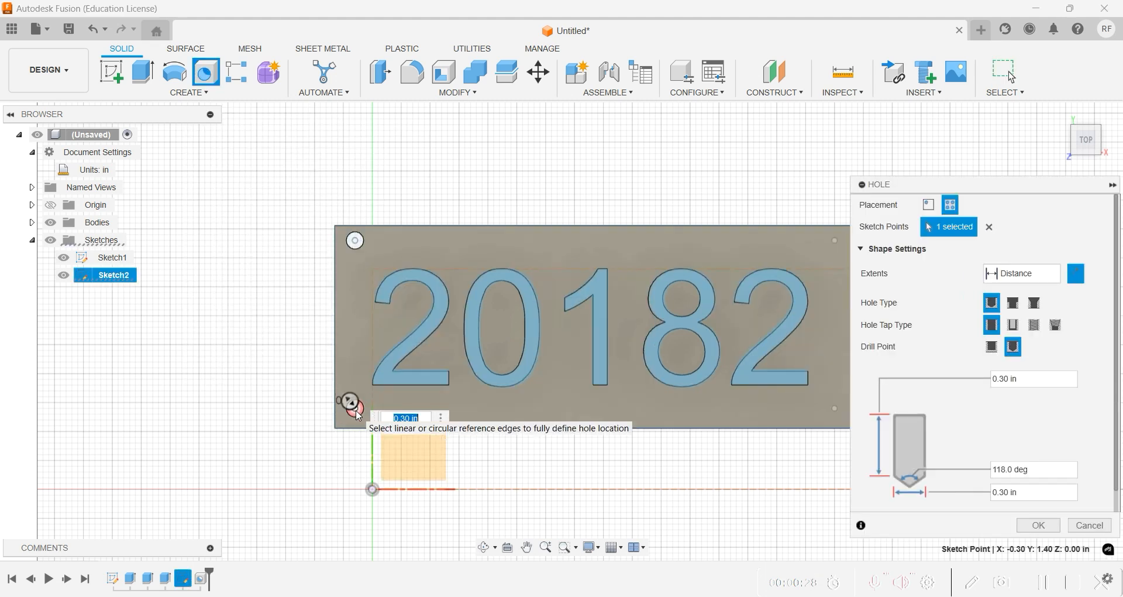
key("Return")
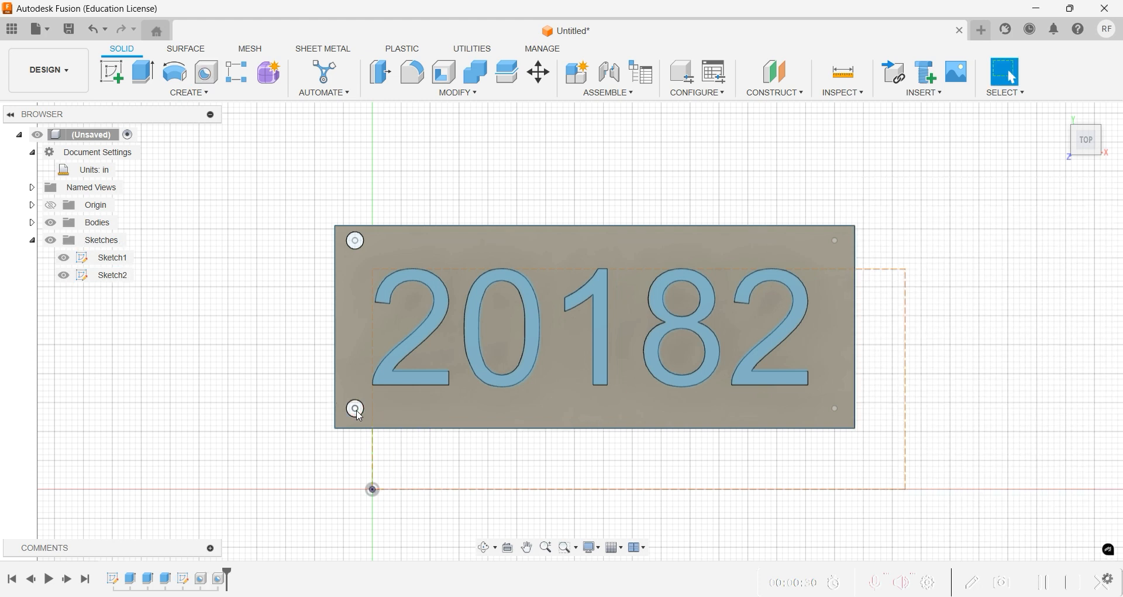
Step: Create matching holes, 0.30 in in diameter and depth, at the plate's lower-right and upper-right sketch points
left_click(835, 409)
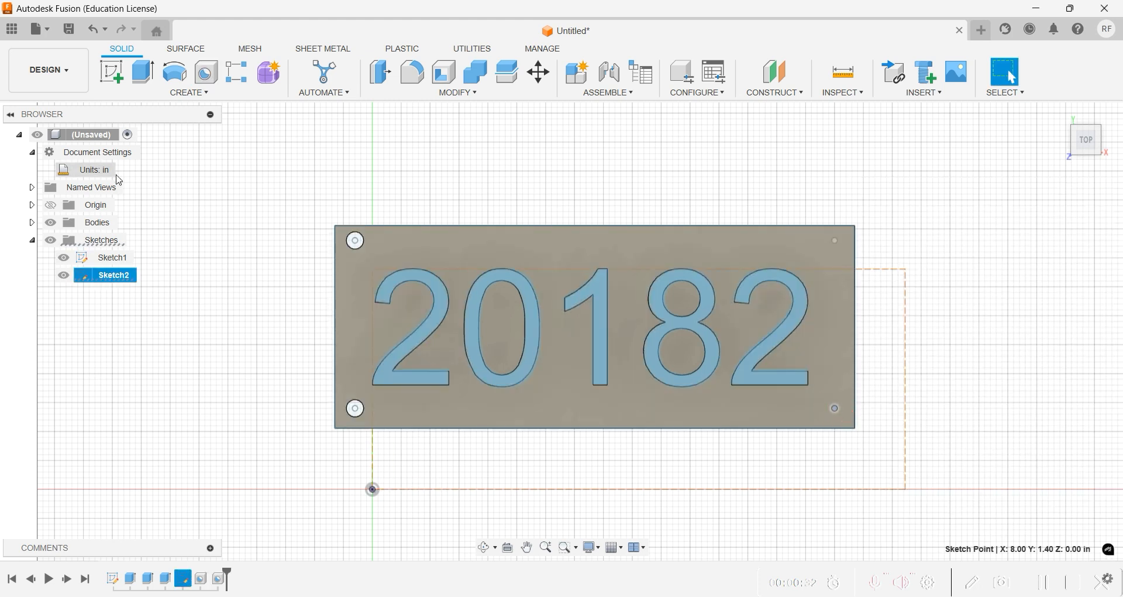
left_click(206, 72)
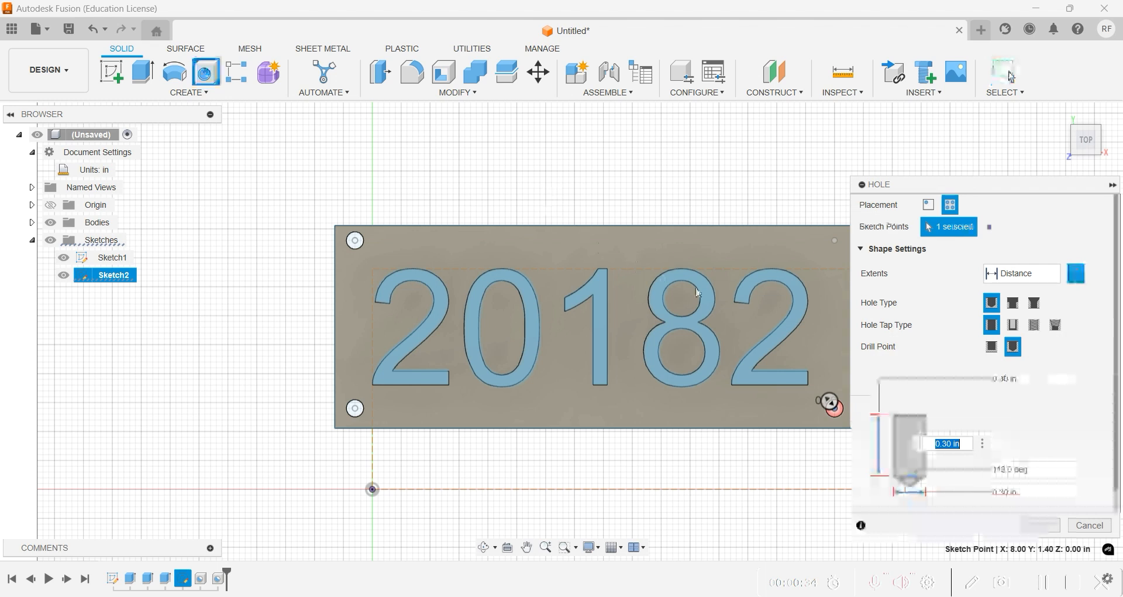
key("Return")
left_click(837, 238)
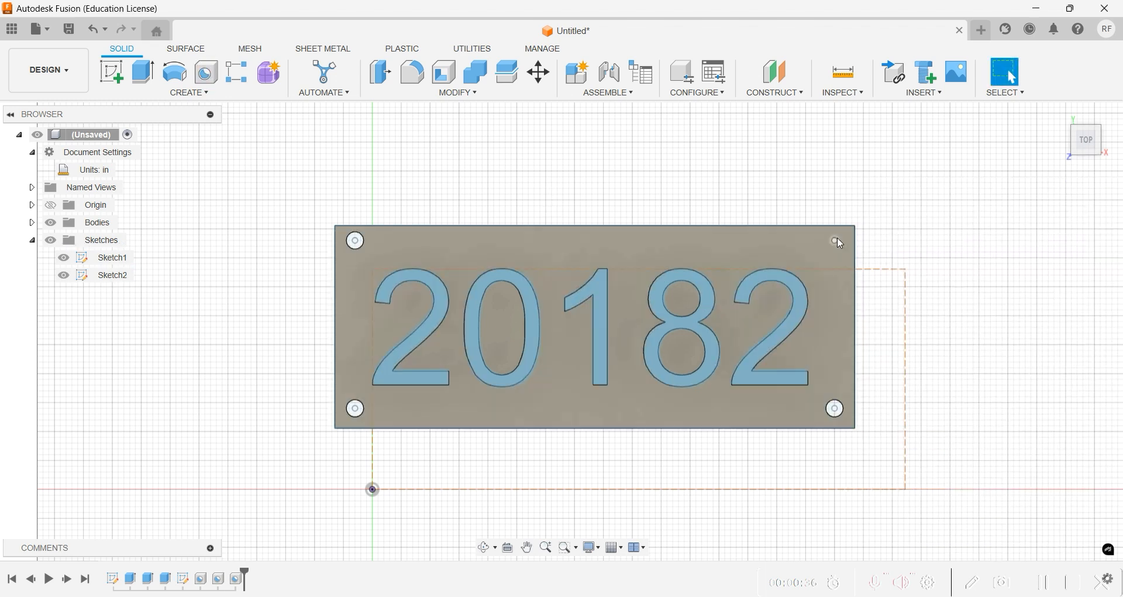
left_click(215, 79)
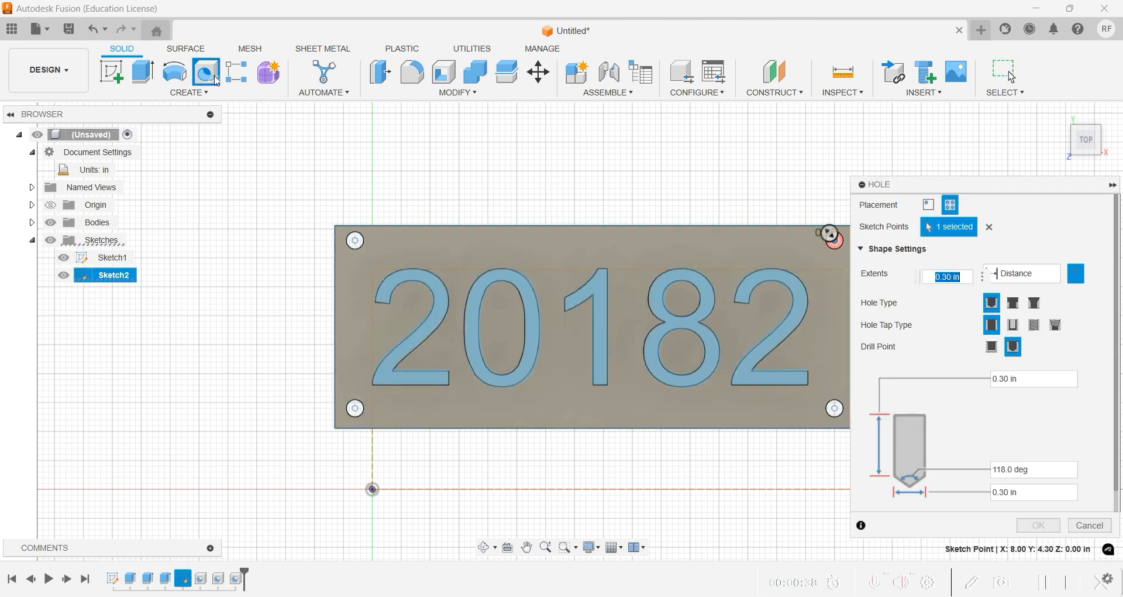
key("Return")
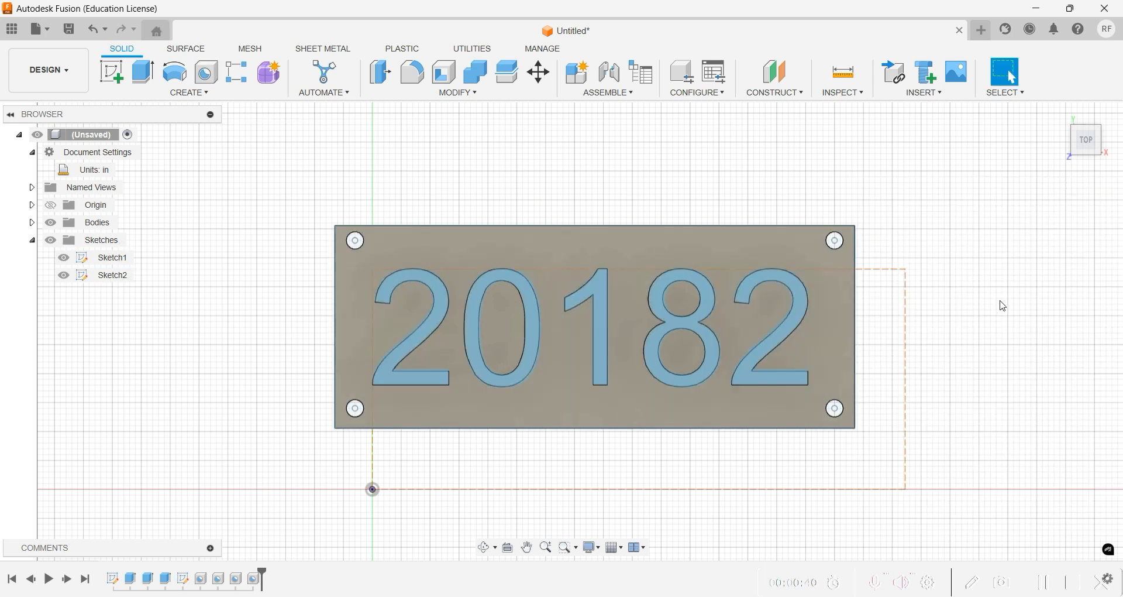